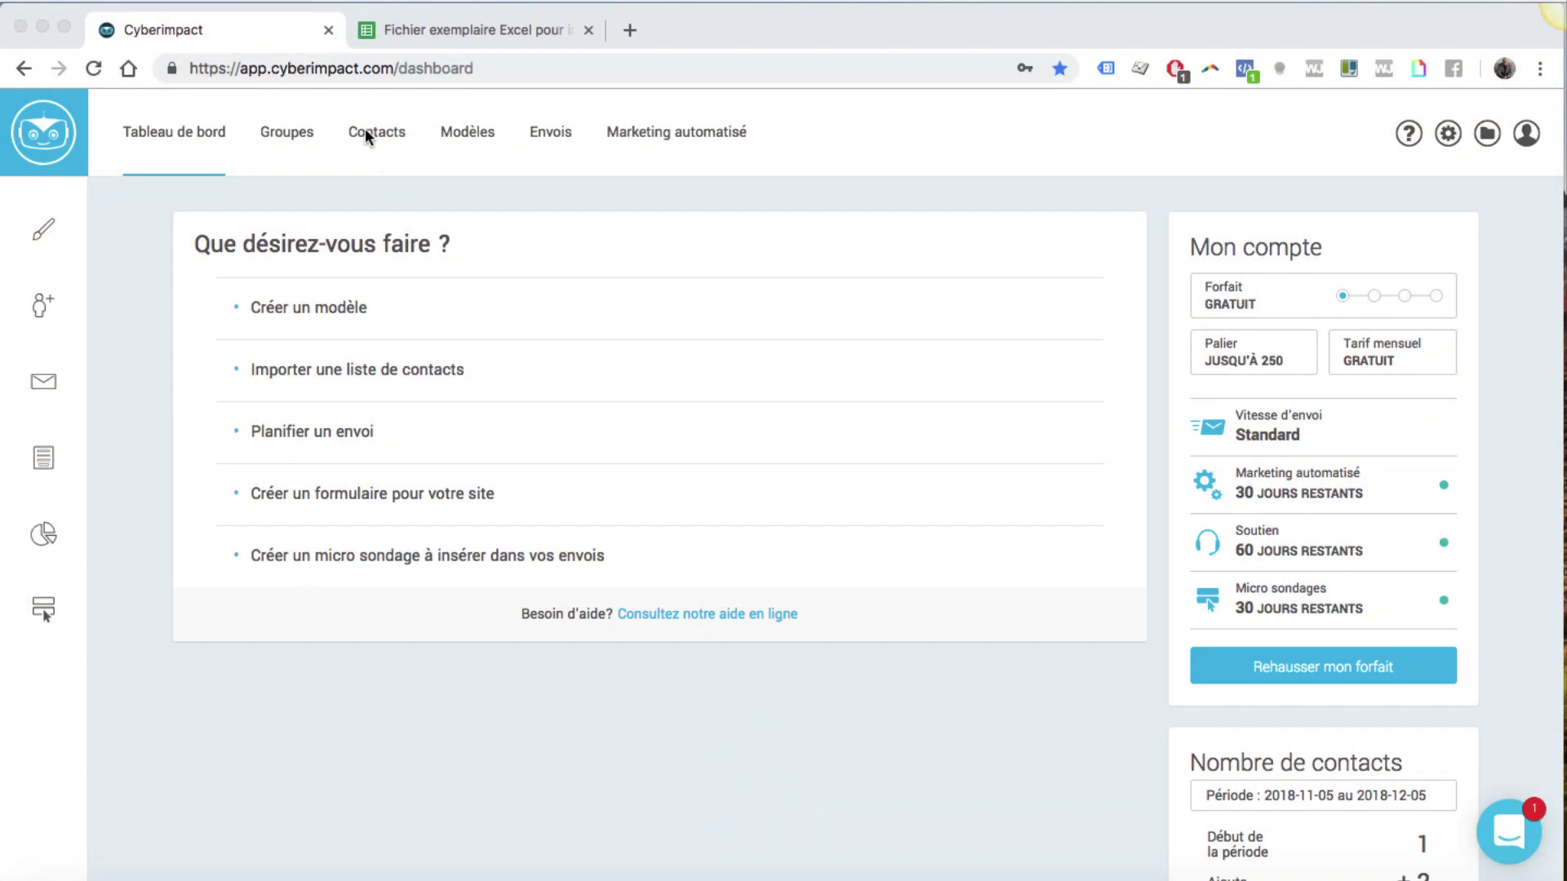
# Open the contact list import page from the options for adding contacts
pyautogui.click(366, 134)
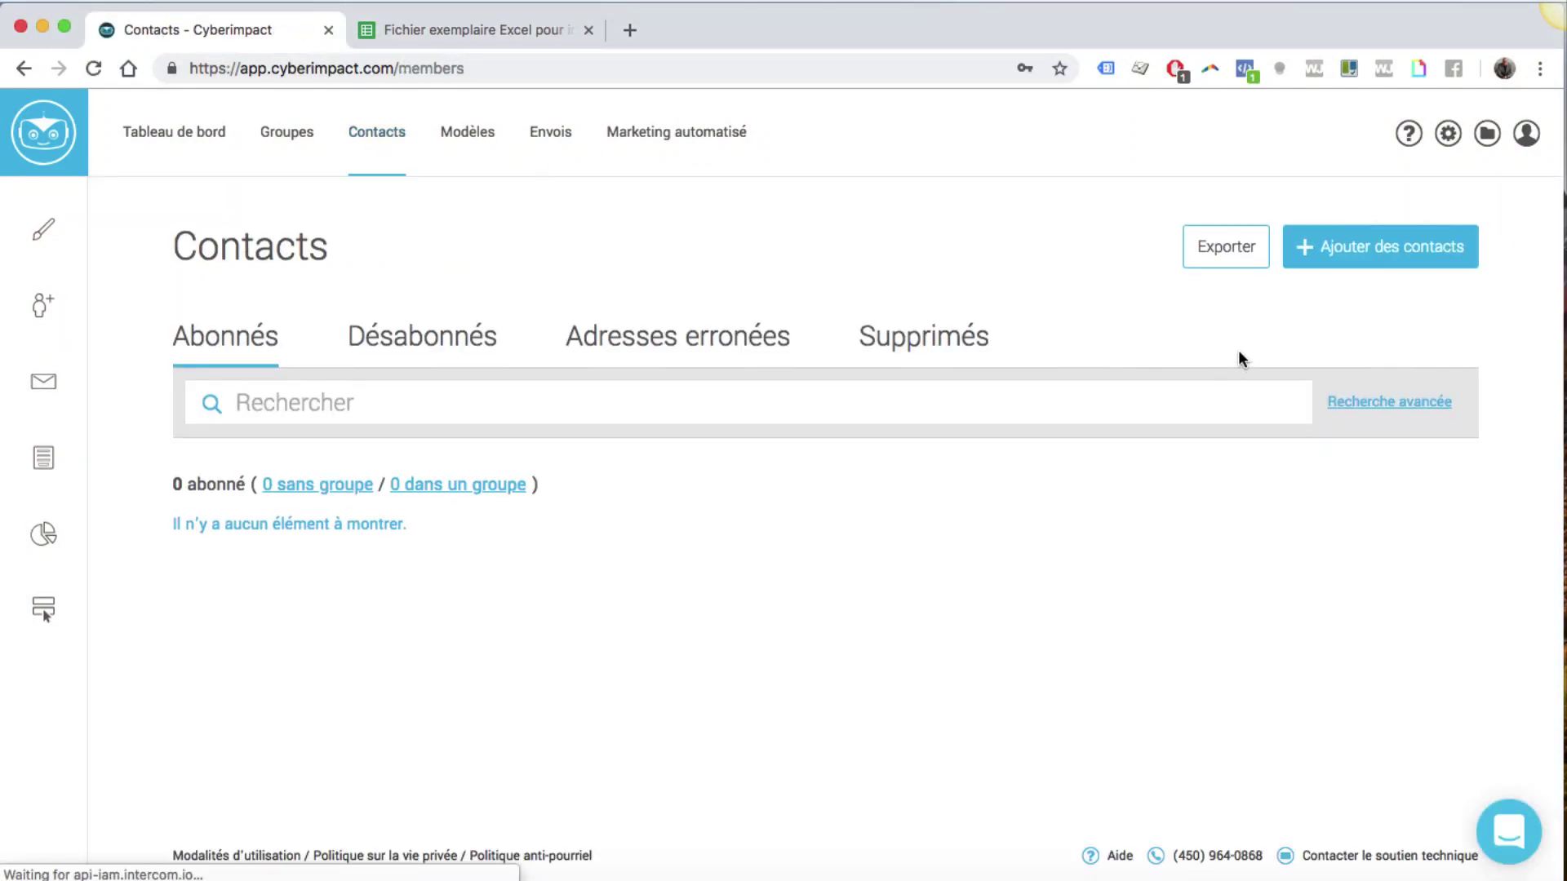
pyautogui.click(1382, 253)
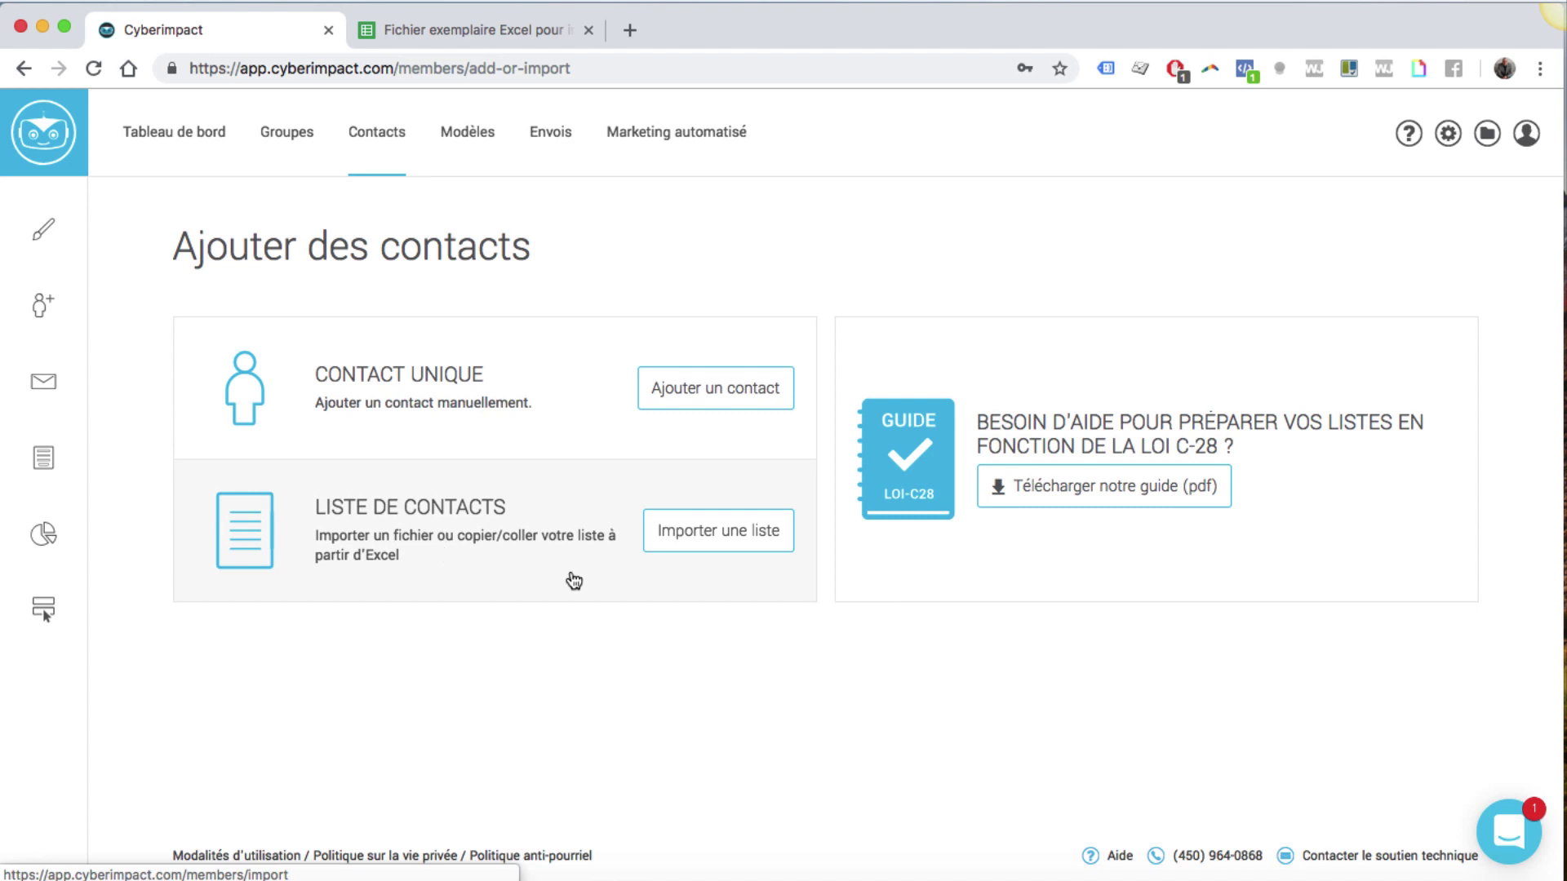
pyautogui.click(719, 532)
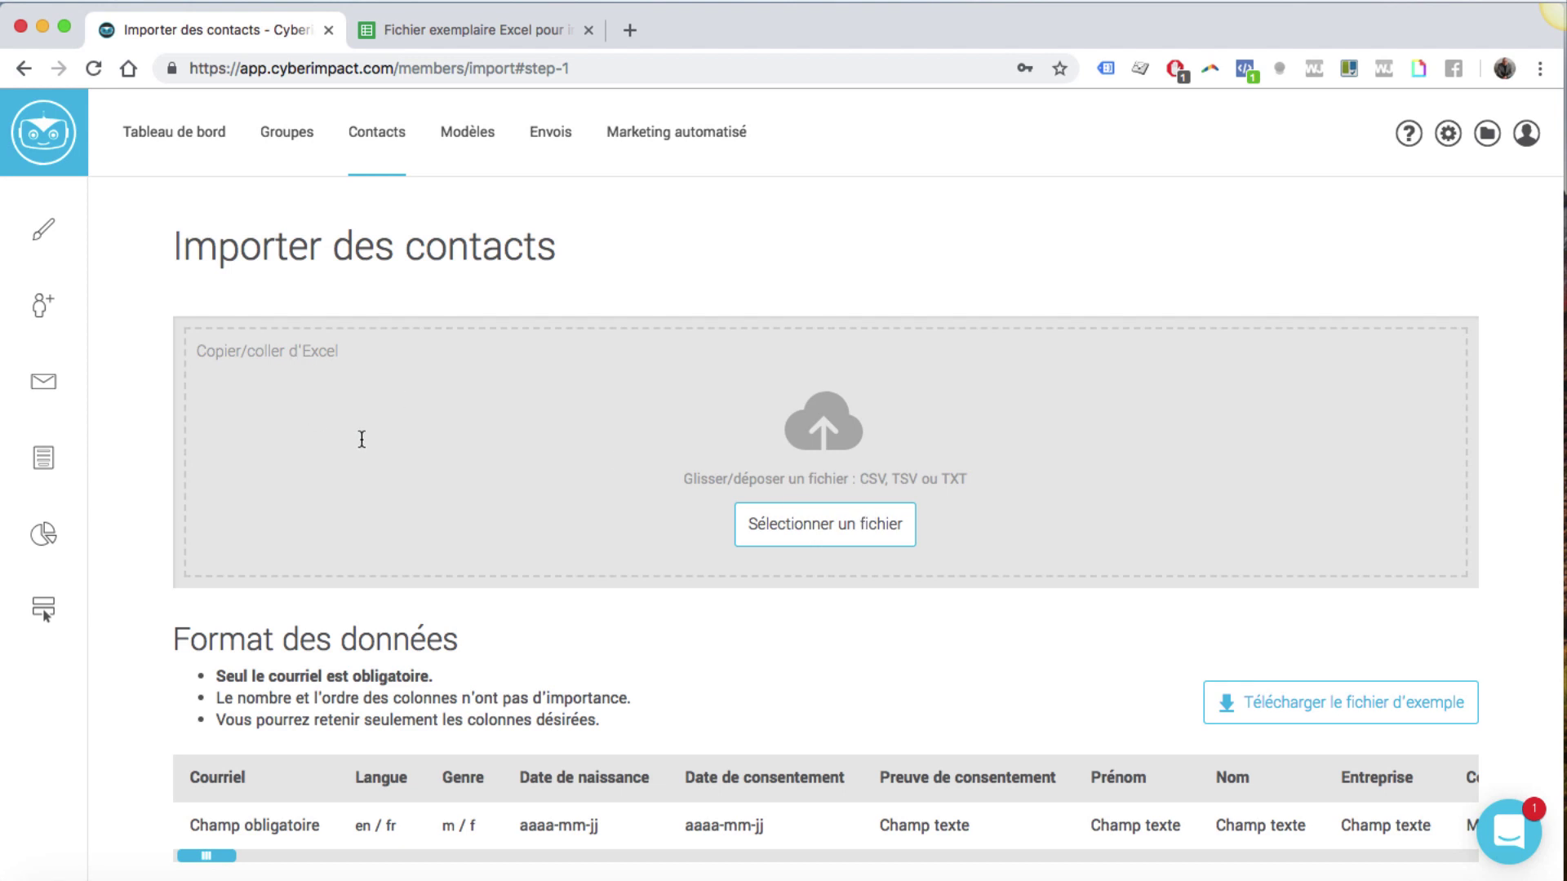
# Switch to the example Google Sheets file and examine its contact columns, sample rows and required field formats
pyautogui.click(438, 31)
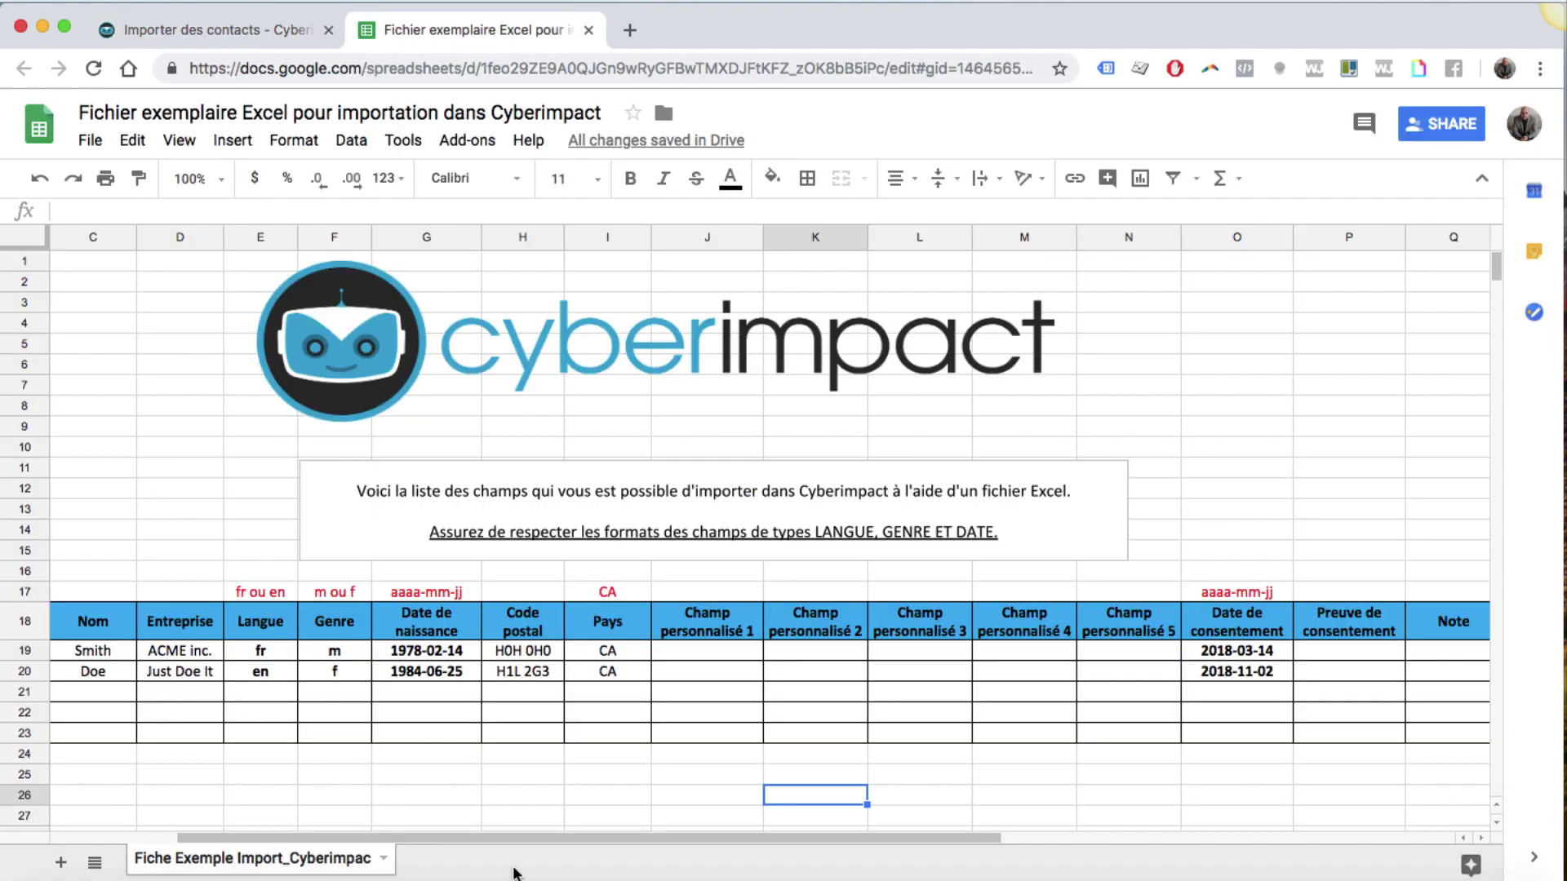
pyautogui.moveTo(503, 838); pyautogui.dragTo(351, 830)
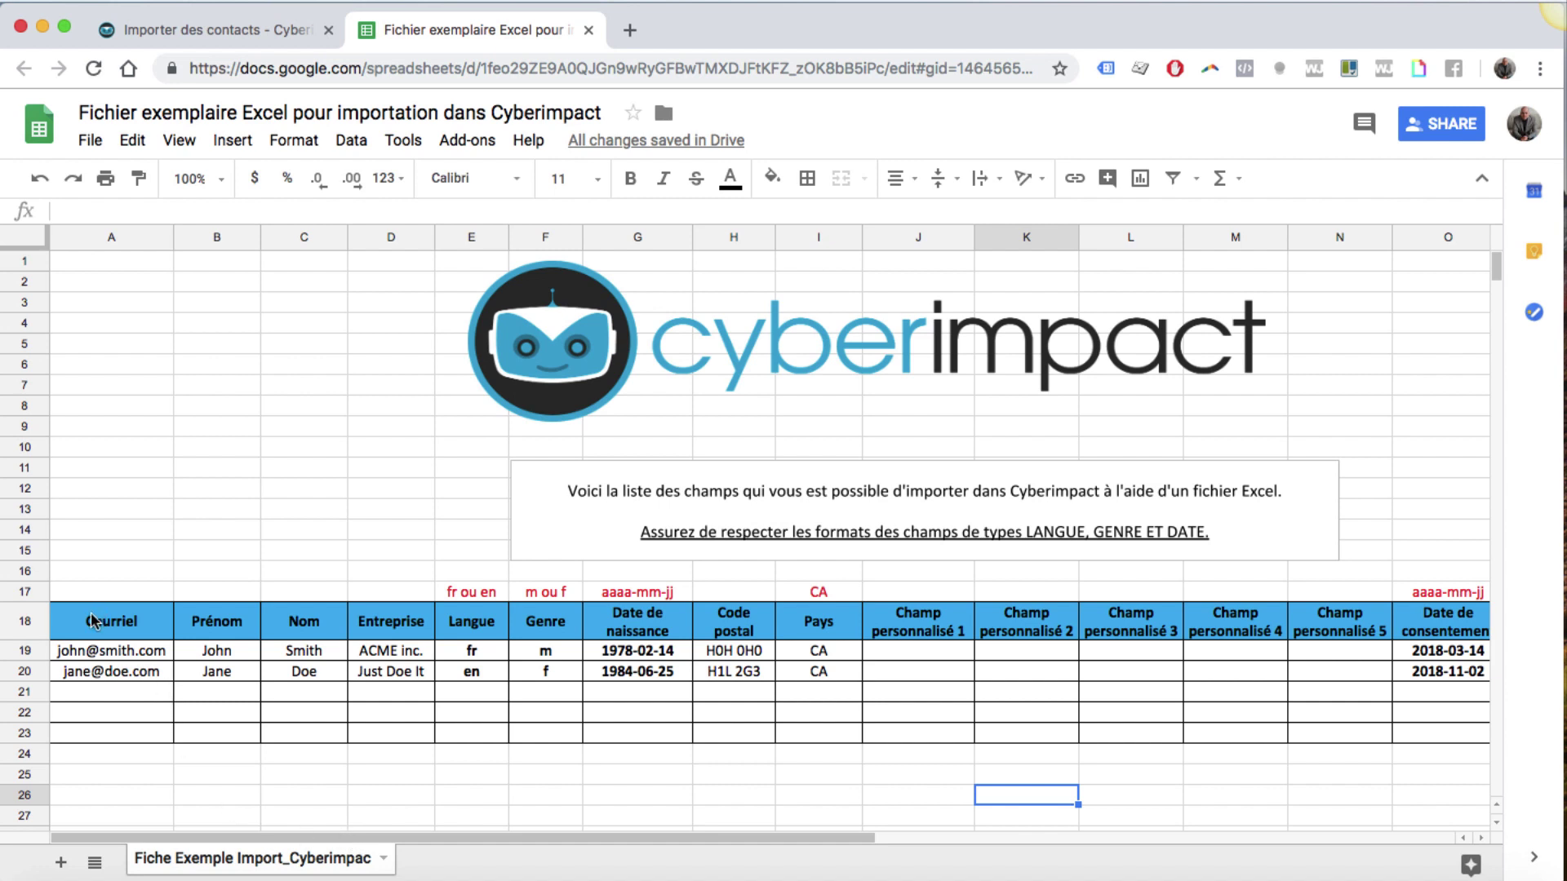
pyautogui.click(120, 651)
pyautogui.click(118, 671)
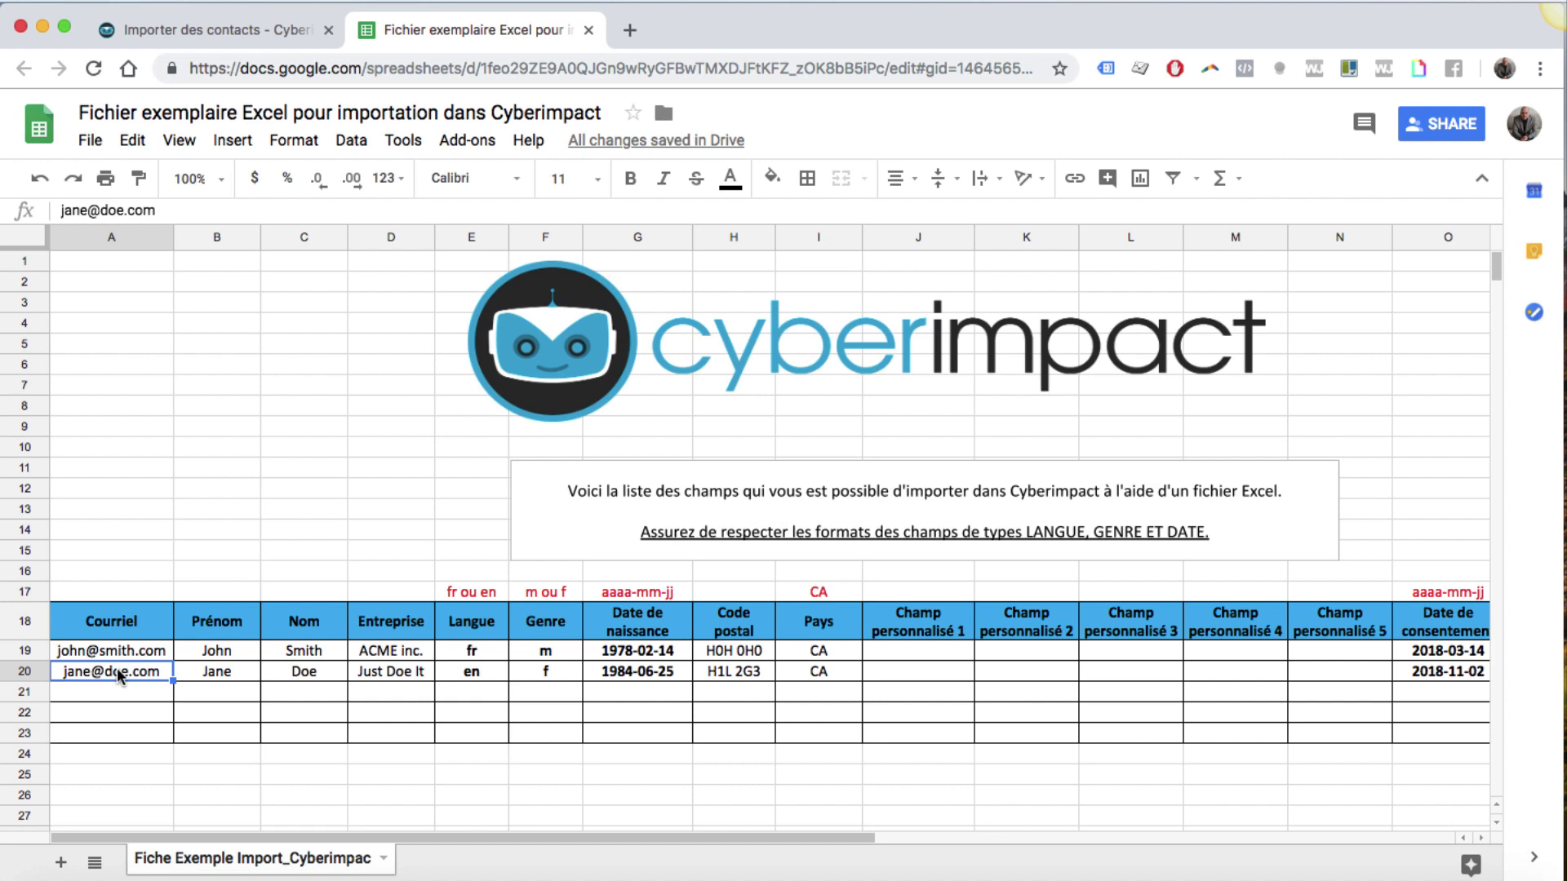
pyautogui.click(230, 630)
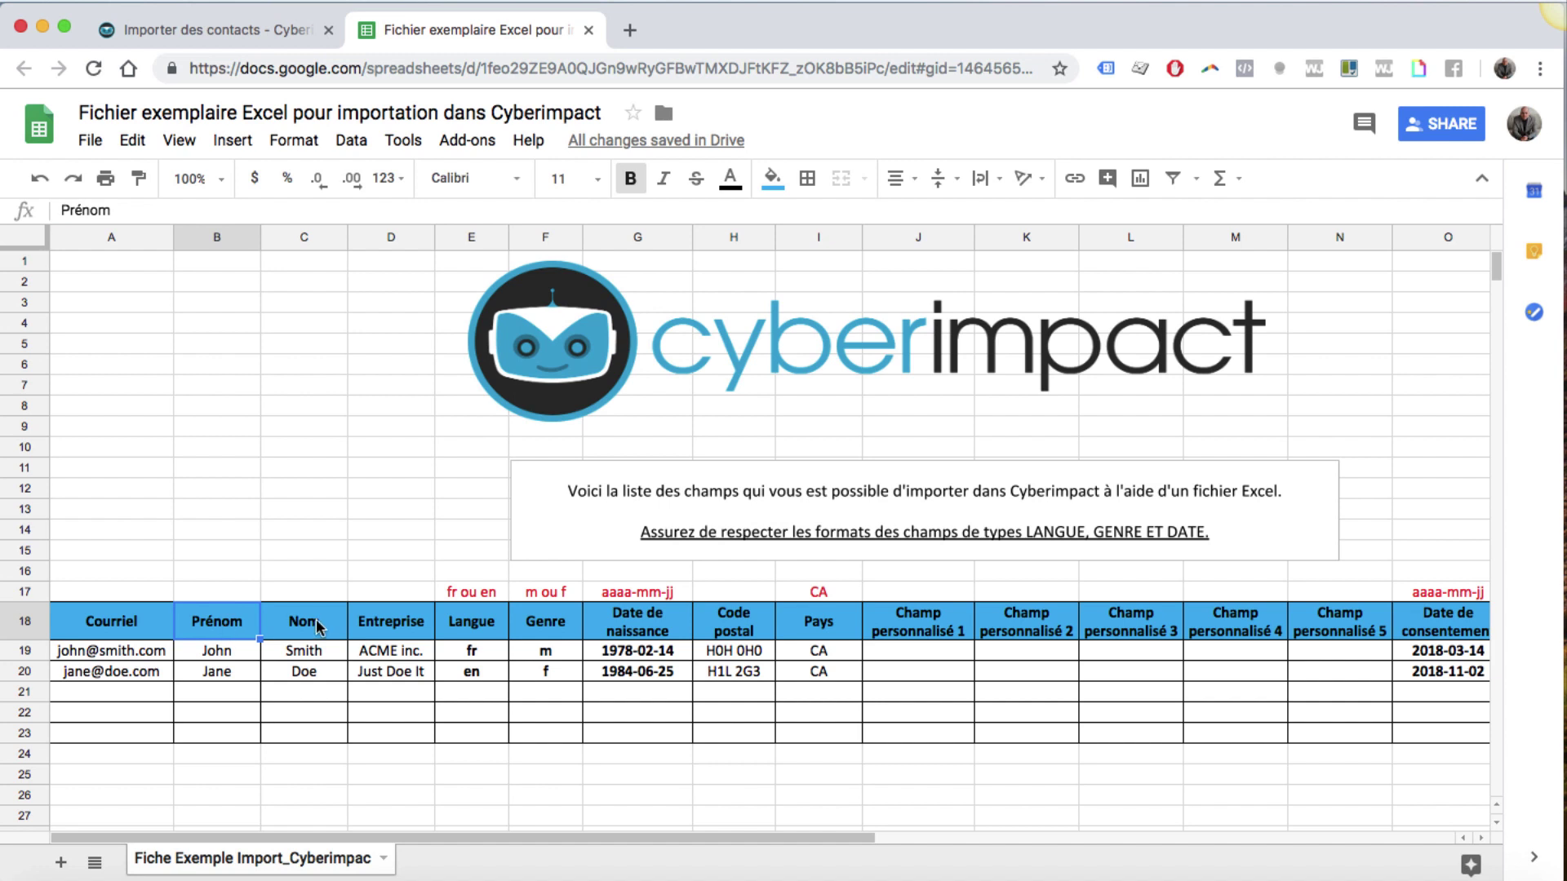
pyautogui.click(318, 627)
pyautogui.click(386, 625)
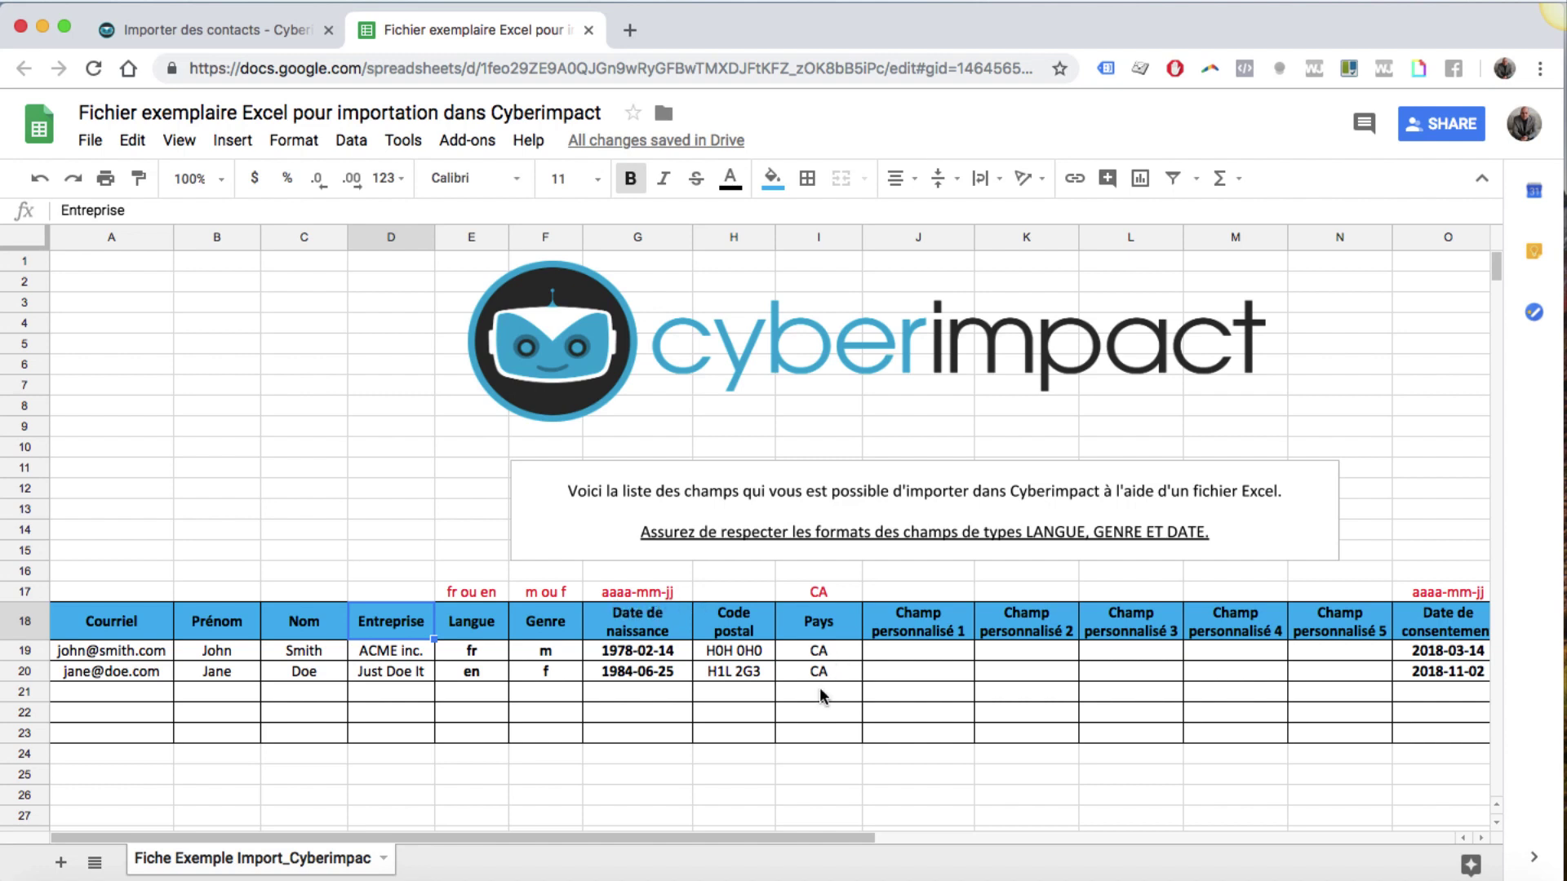
pyautogui.moveTo(788, 833); pyautogui.dragTo(869, 835)
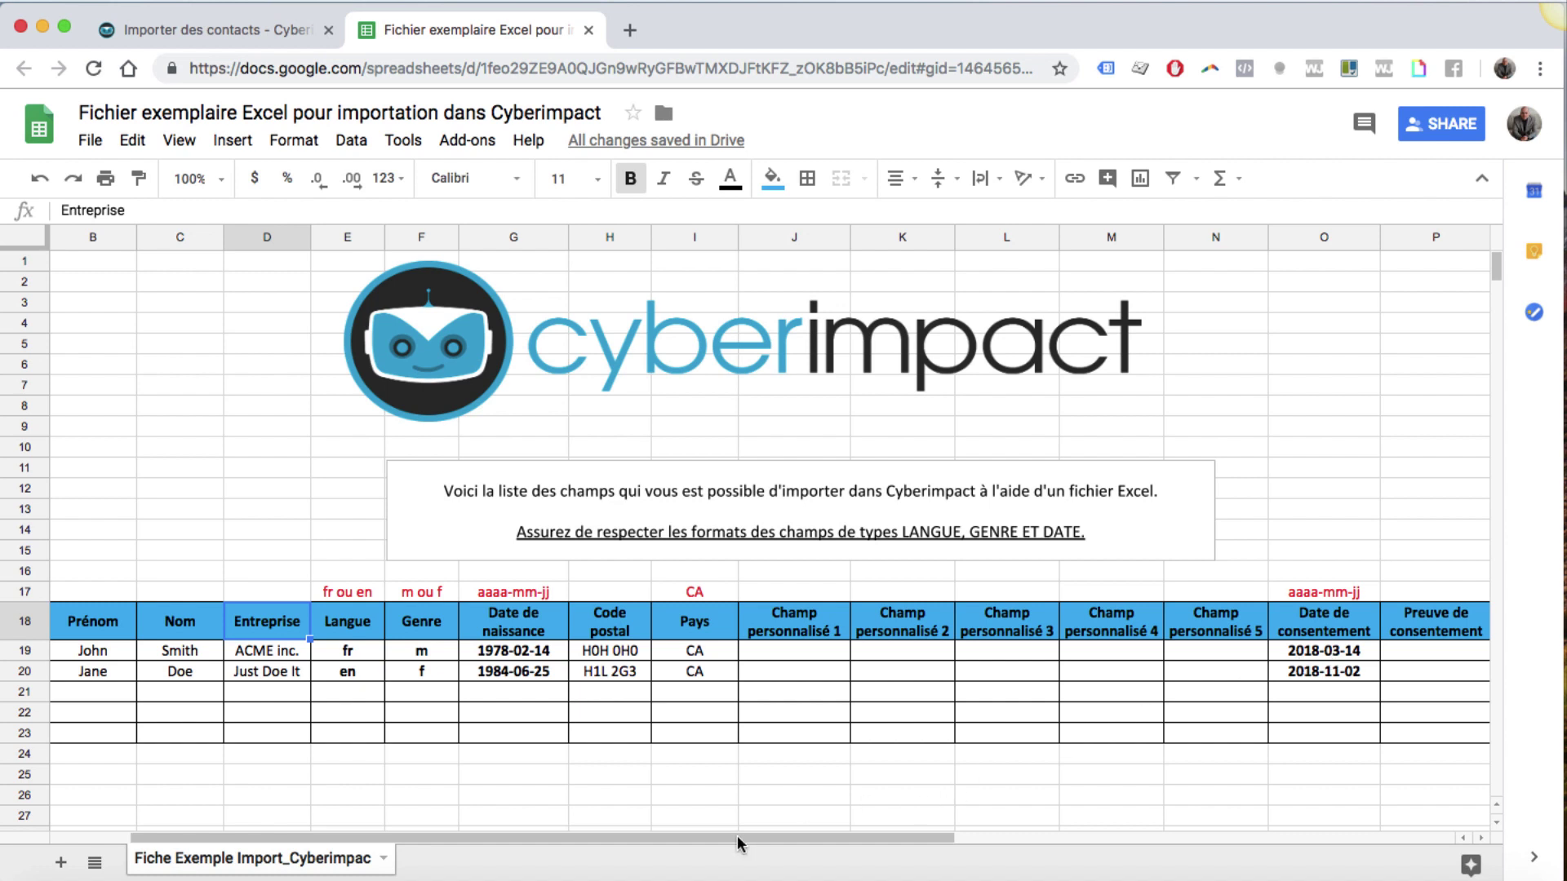
pyautogui.moveTo(741, 839); pyautogui.dragTo(700, 839)
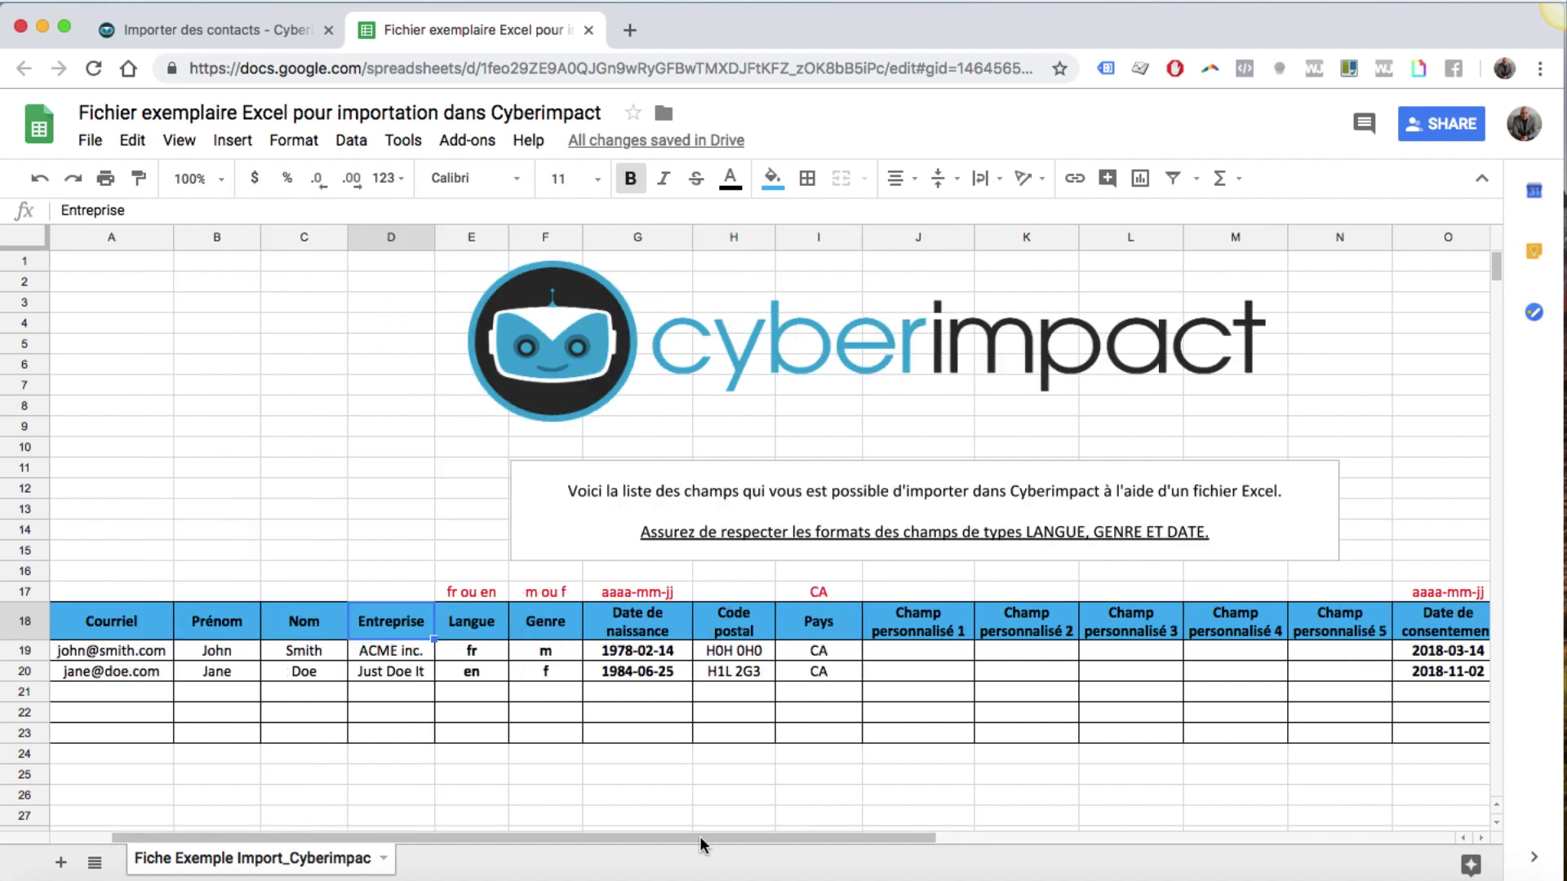
# Copy the two sample contact rows, A19:Q20, from the spreadsheet and paste them into the Cyberimpact contact import area
pyautogui.click(108, 652)
pyautogui.moveTo(273, 668); pyautogui.dragTo(1325, 686)
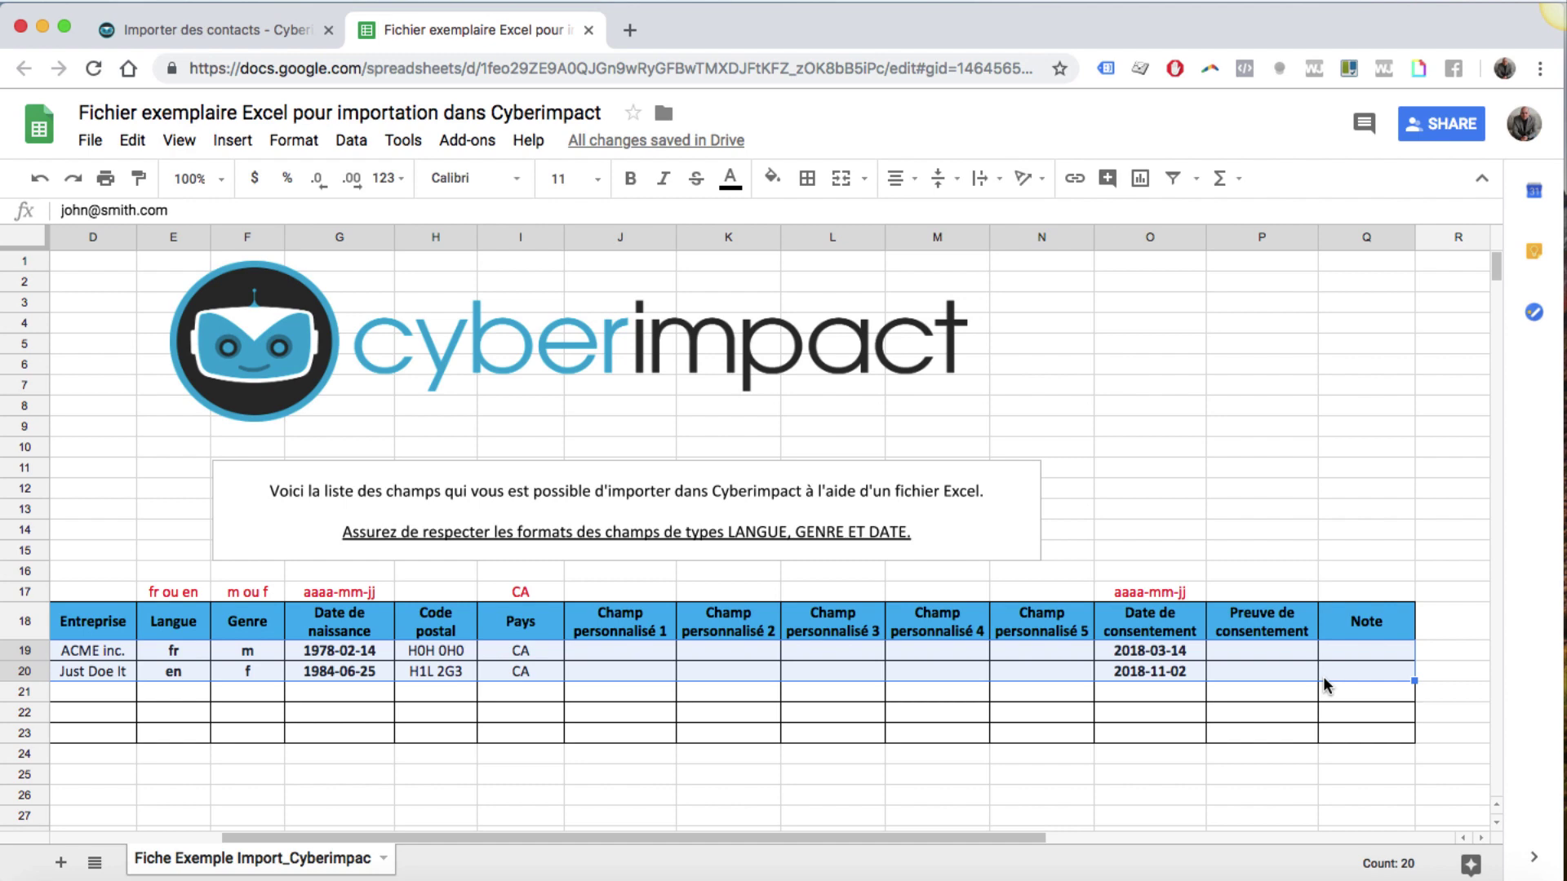
pyautogui.press('super+c')
pyautogui.click(214, 31)
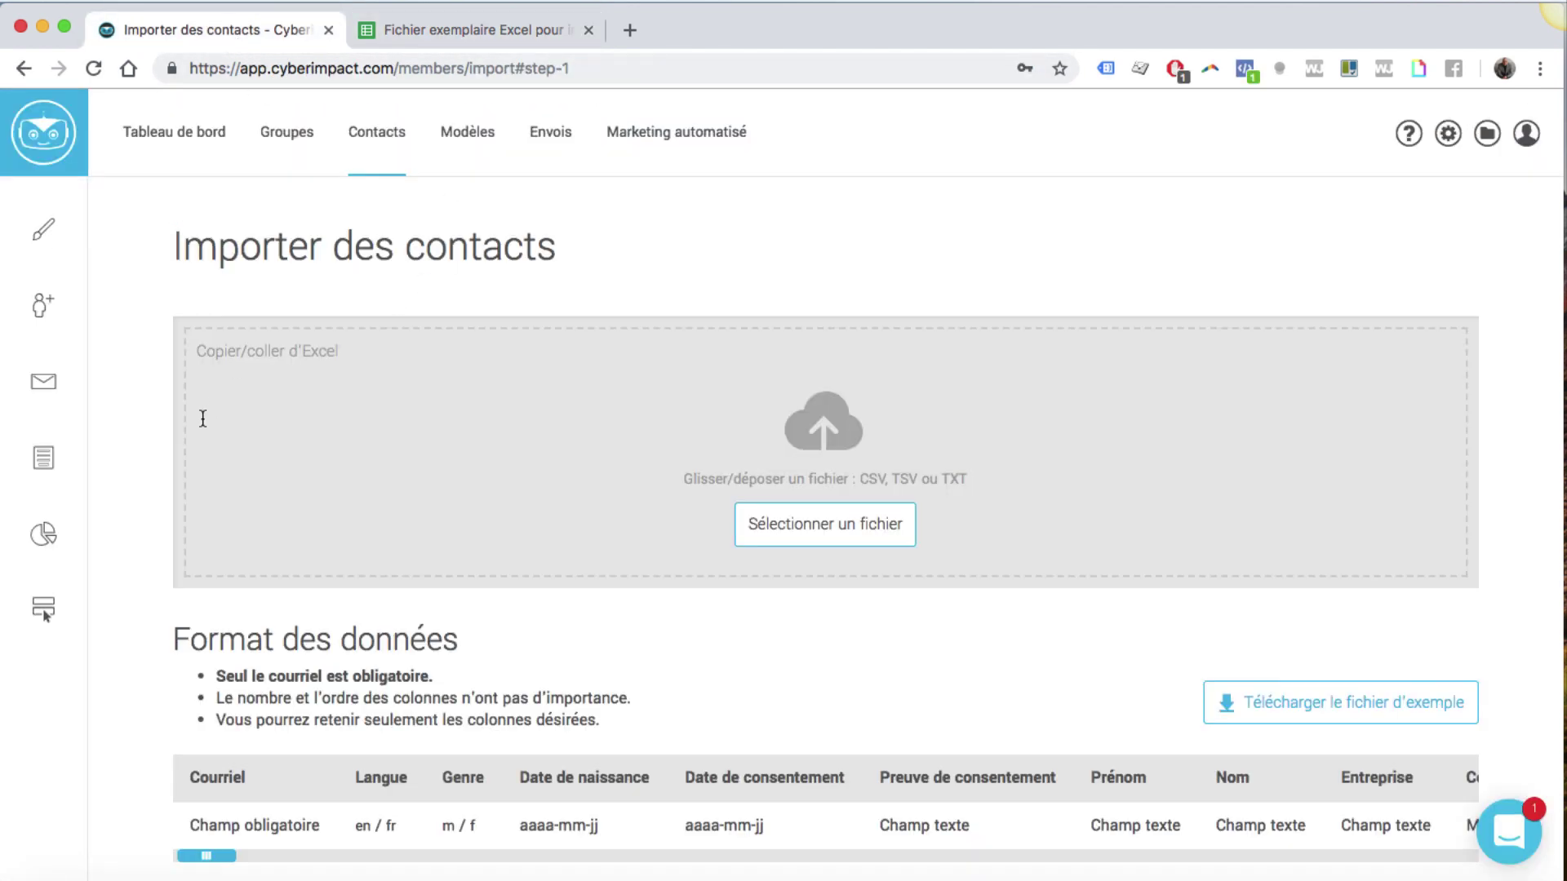
pyautogui.click(223, 370)
pyautogui.press('super+v')
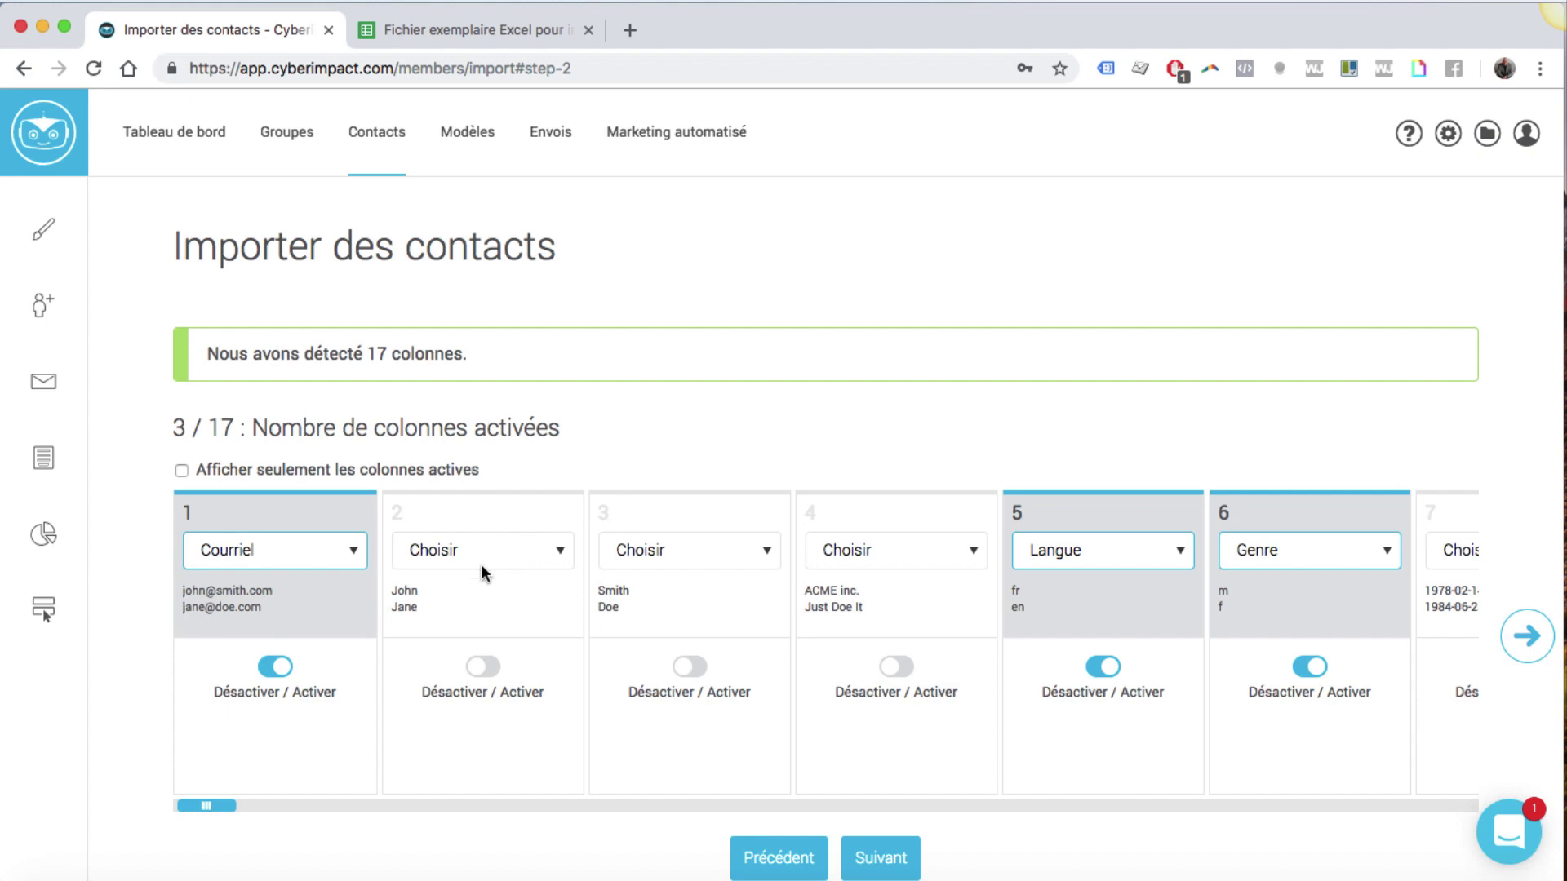
# Map import columns 2, 3 and 4 to Prénom, Nom and Entreprise
pyautogui.click(513, 552)
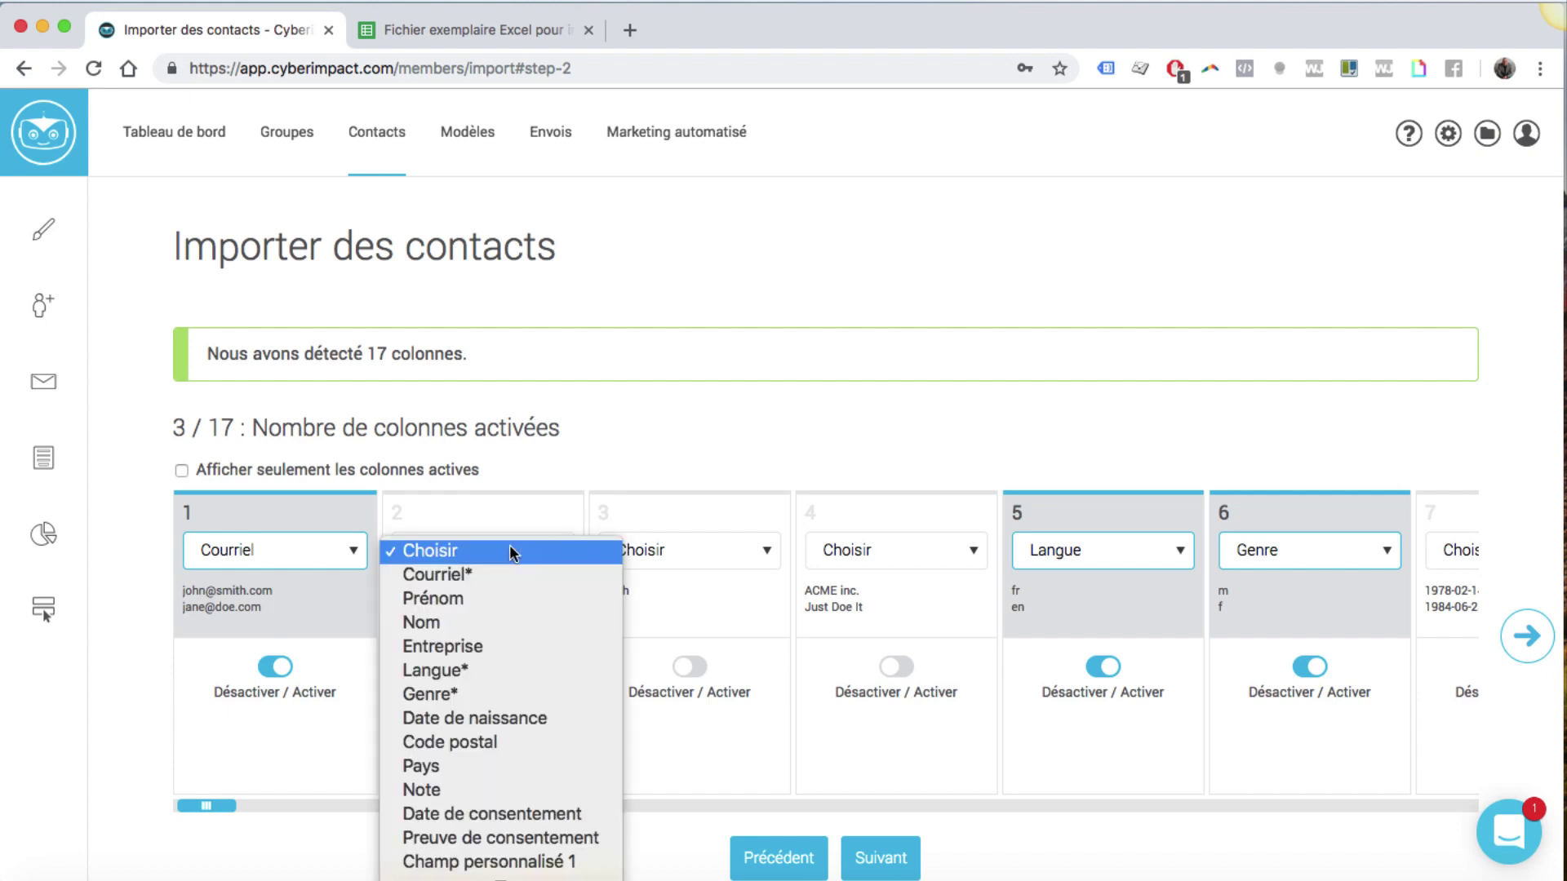
pyautogui.click(490, 607)
pyautogui.click(699, 556)
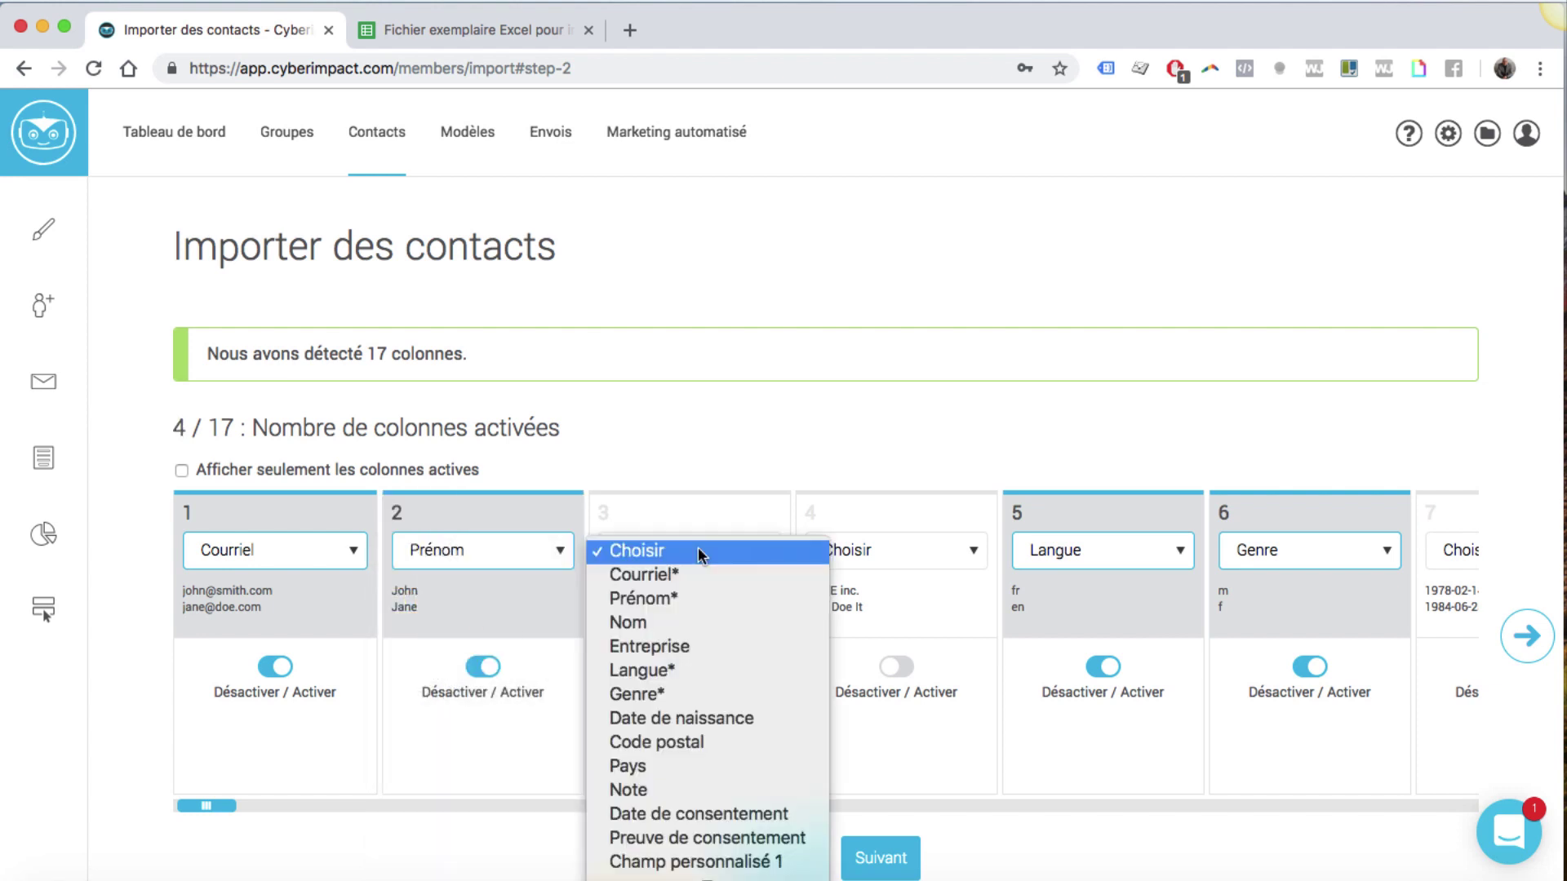
pyautogui.click(683, 625)
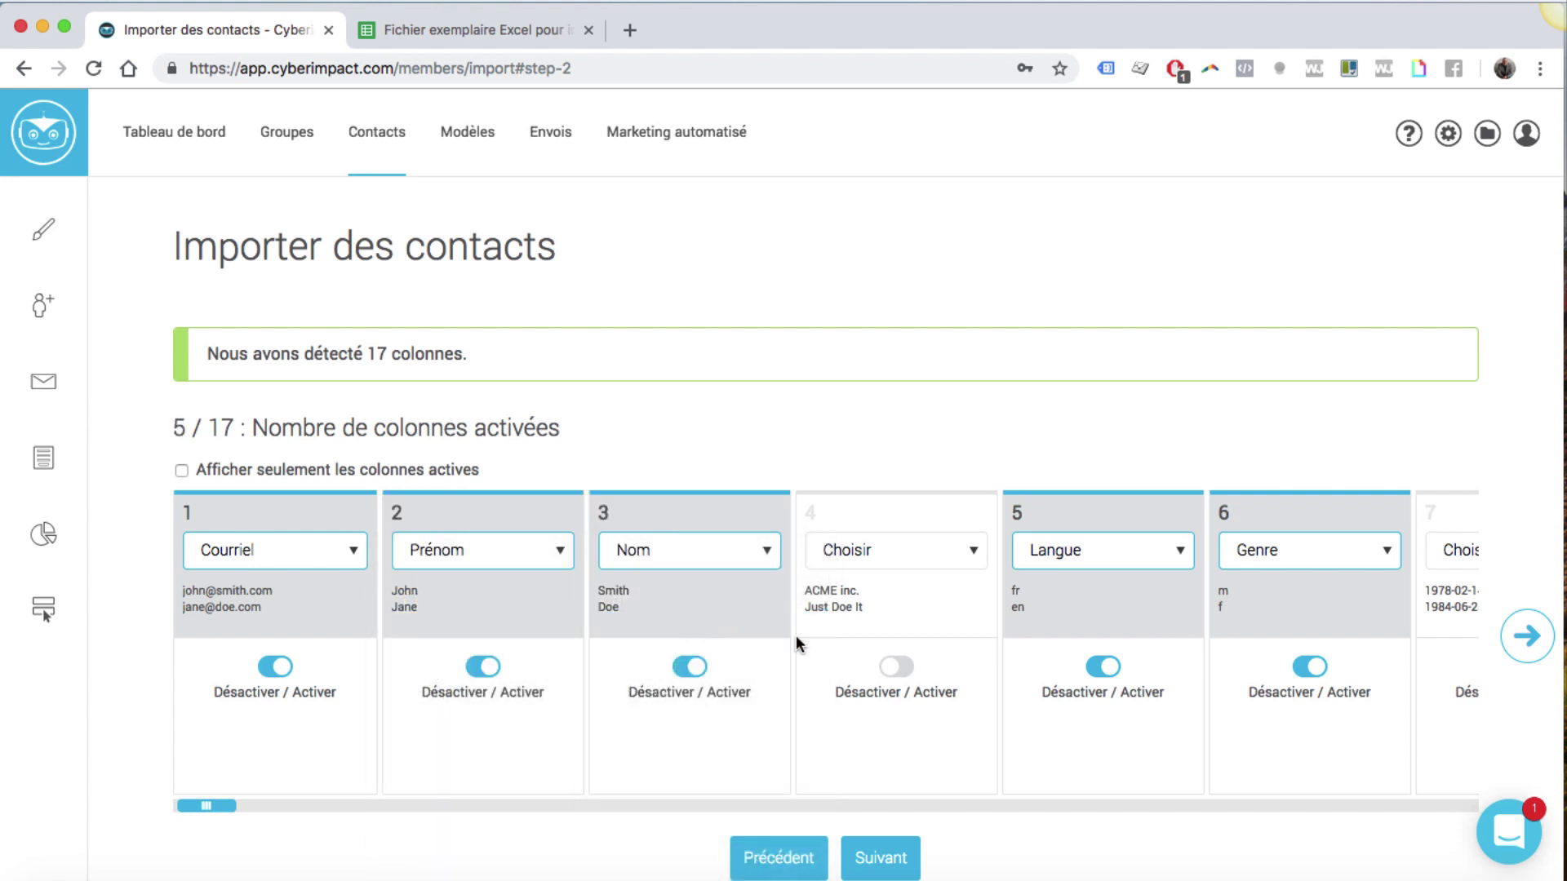
pyautogui.click(886, 550)
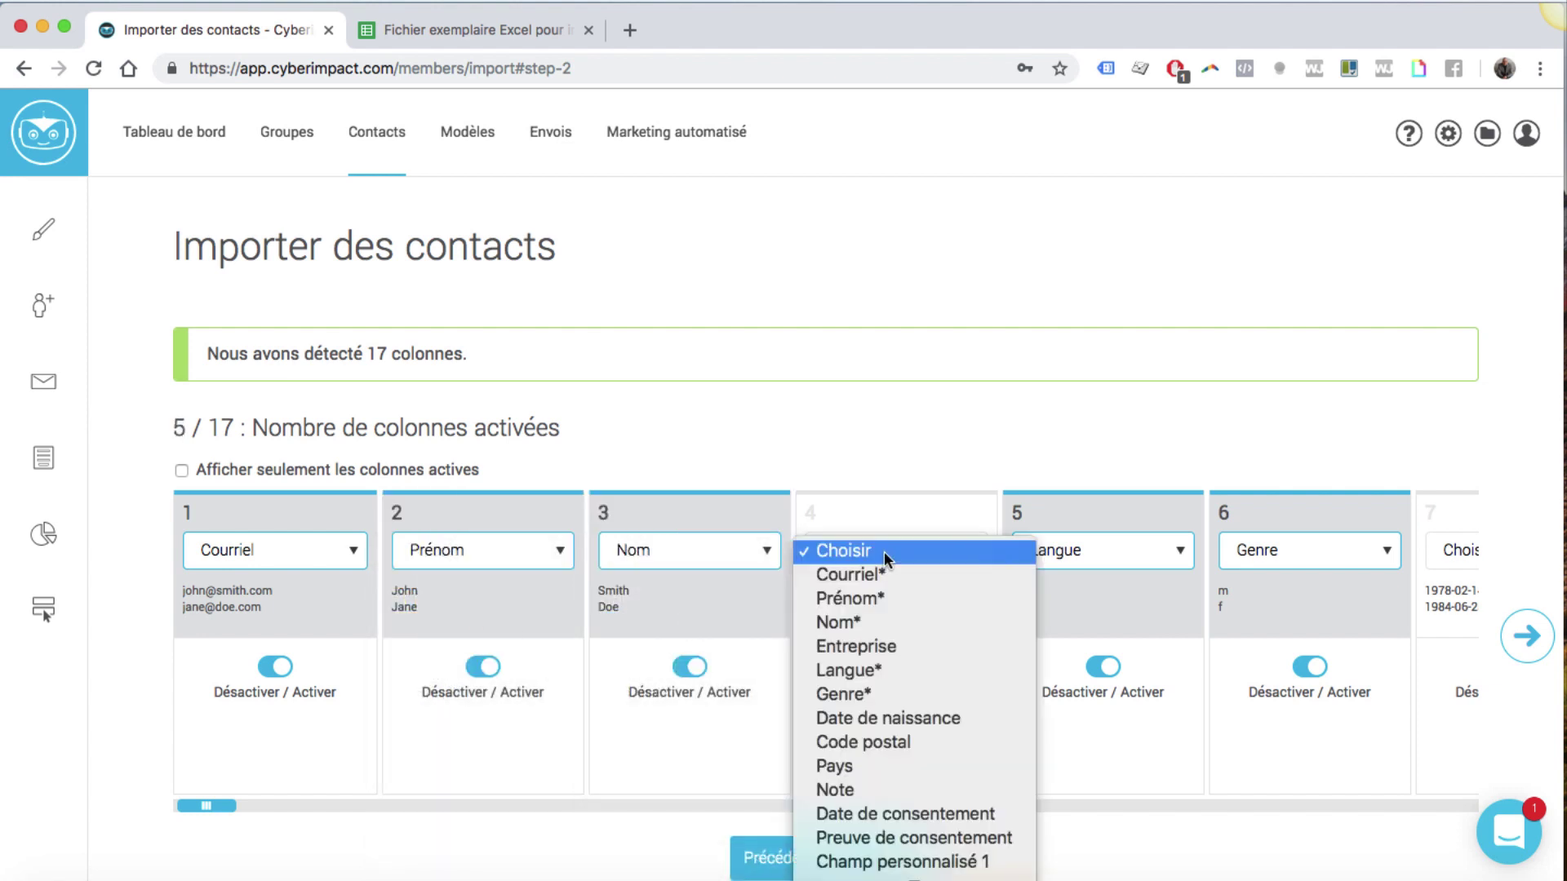
pyautogui.click(875, 646)
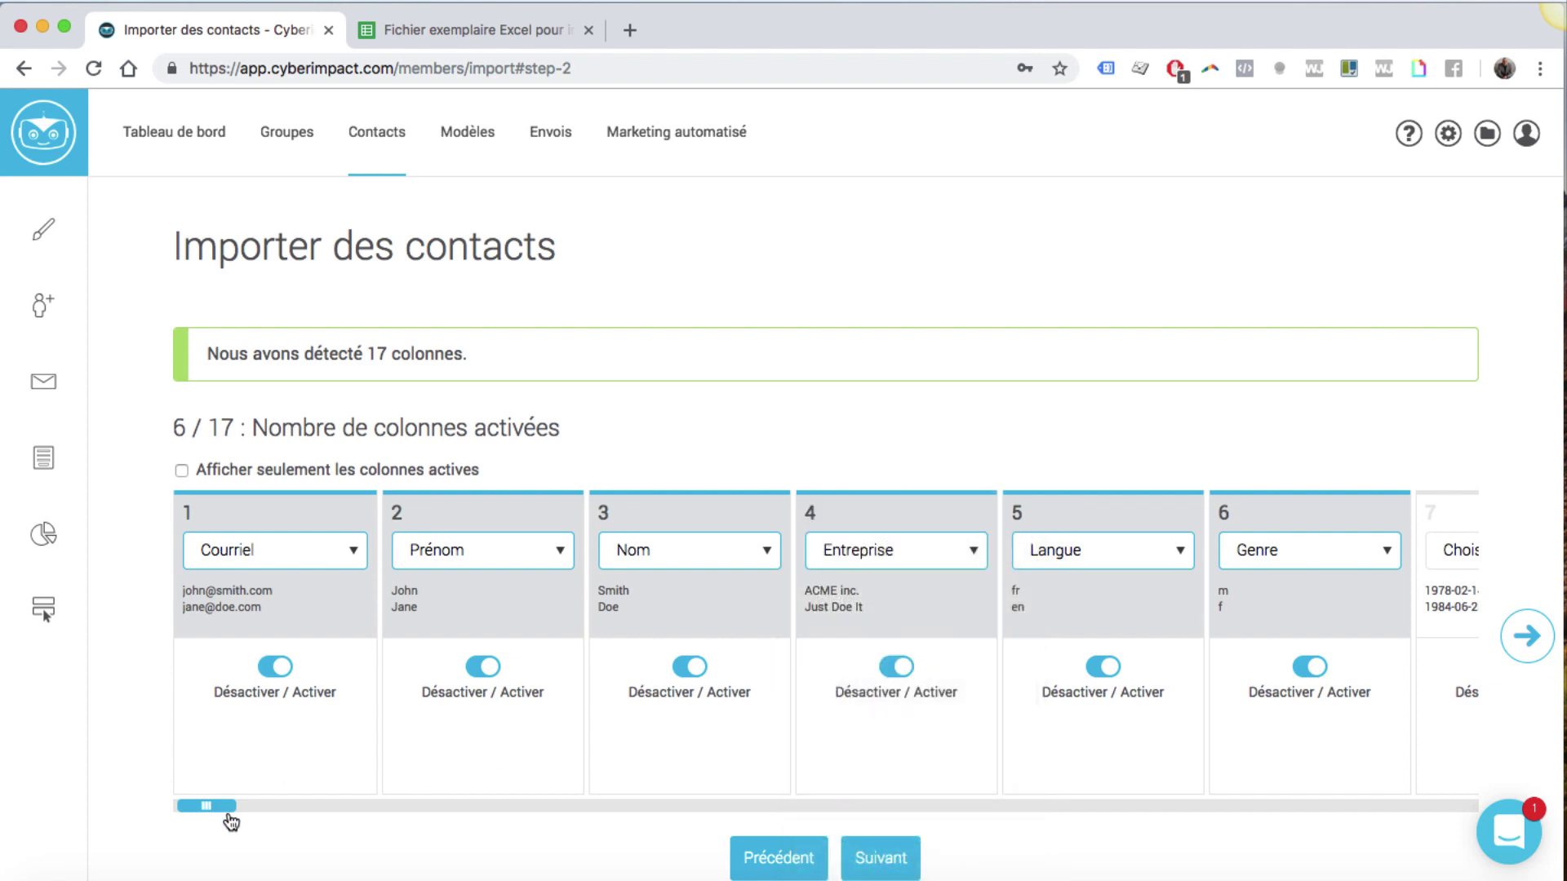
# Map import columns 7, 8 and 9 to Date de naissance, Code postal and Pays
pyautogui.moveTo(226, 814); pyautogui.dragTo(685, 820)
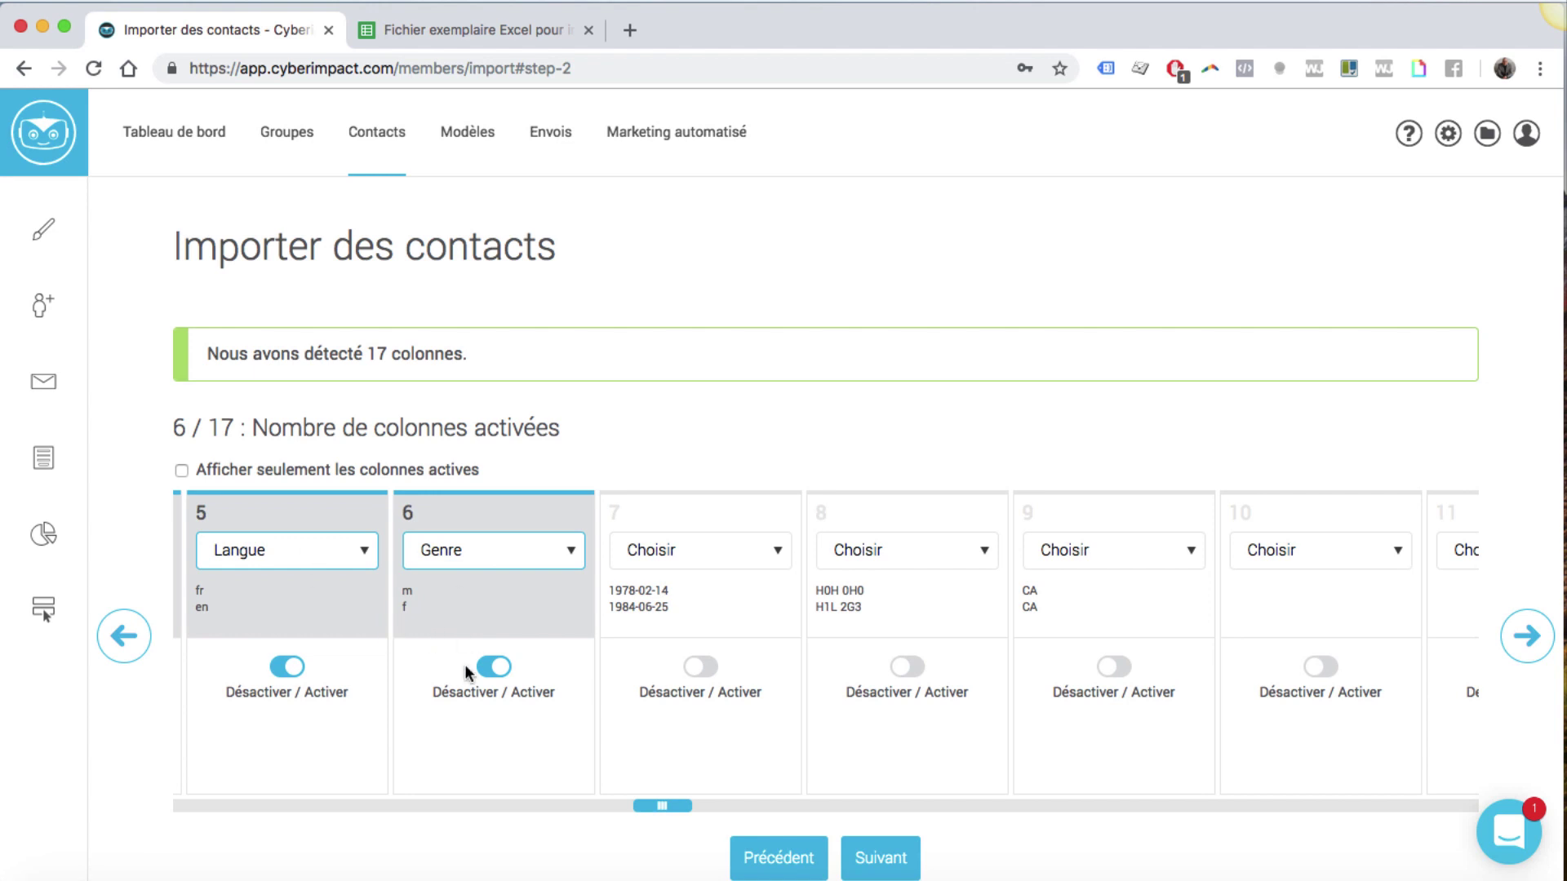
pyautogui.click(661, 562)
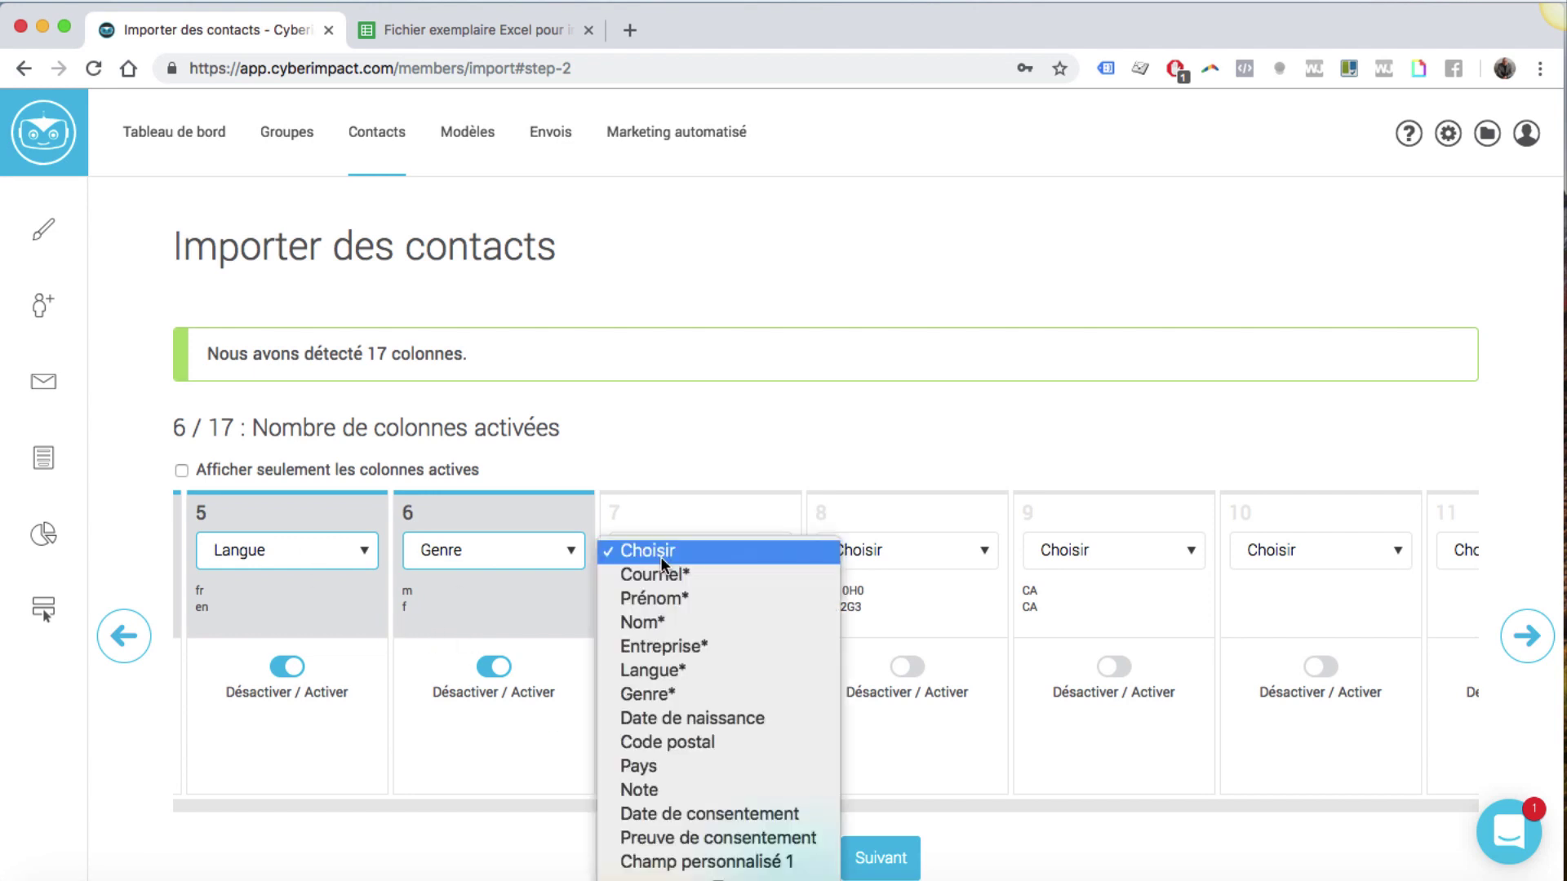
pyautogui.click(688, 716)
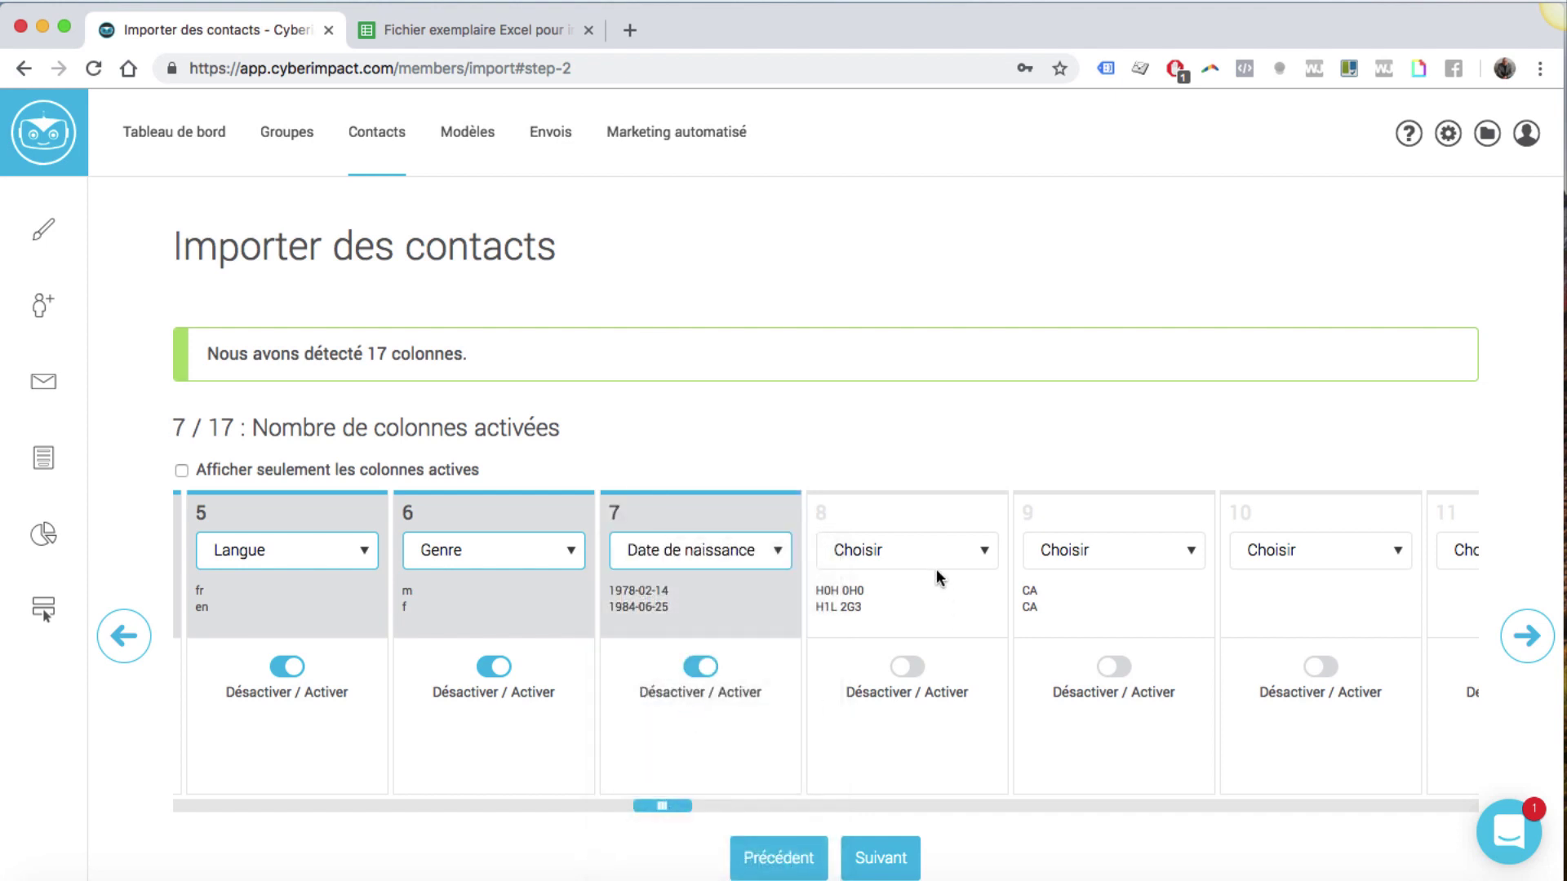
pyautogui.click(909, 547)
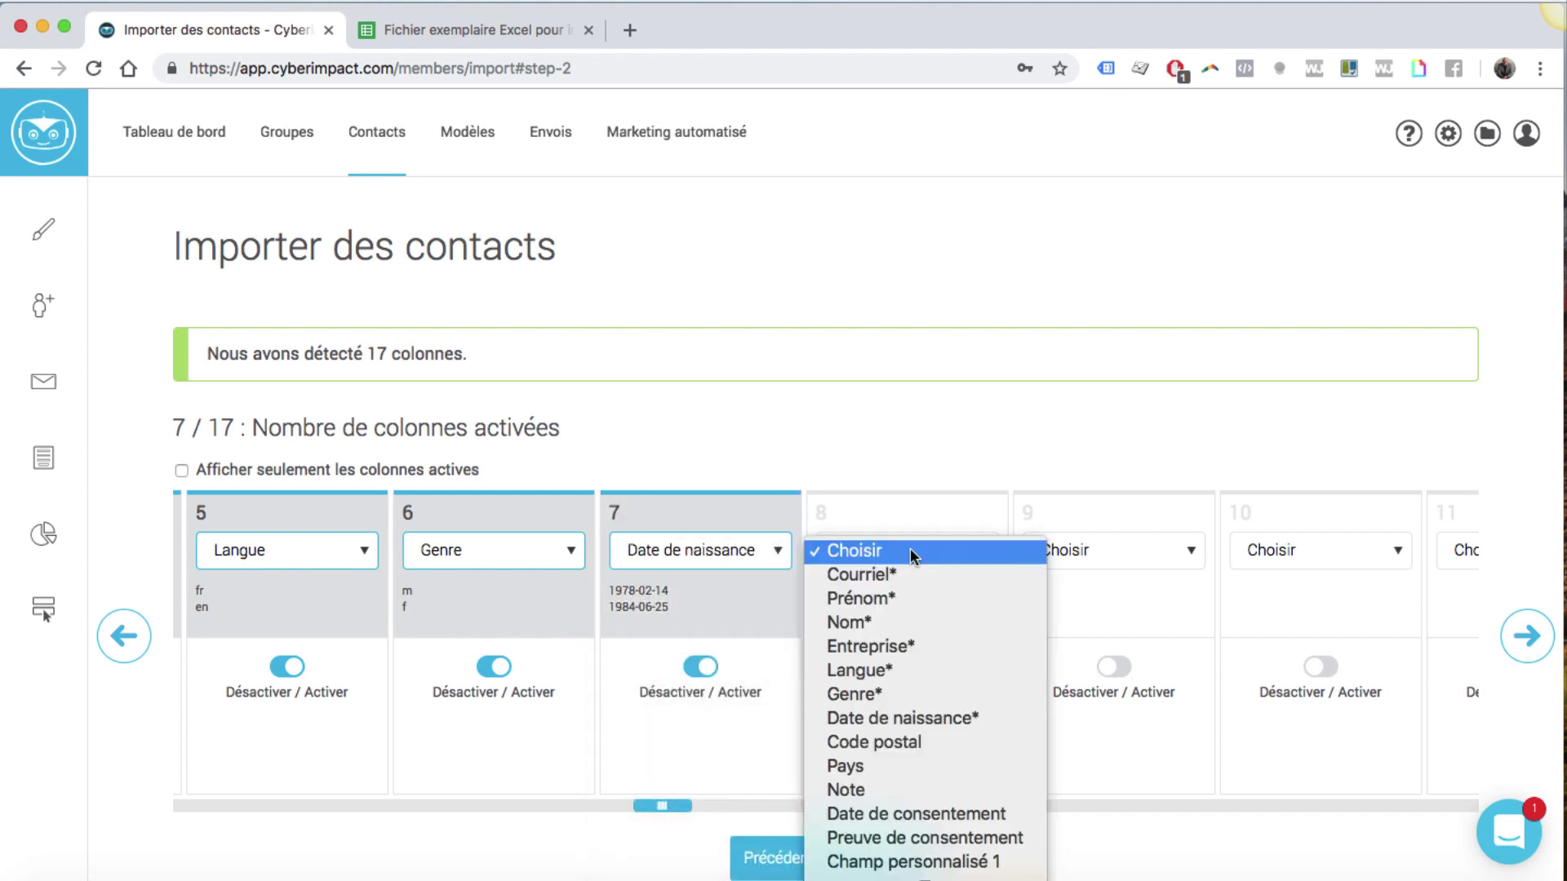
pyautogui.click(926, 739)
pyautogui.click(1095, 551)
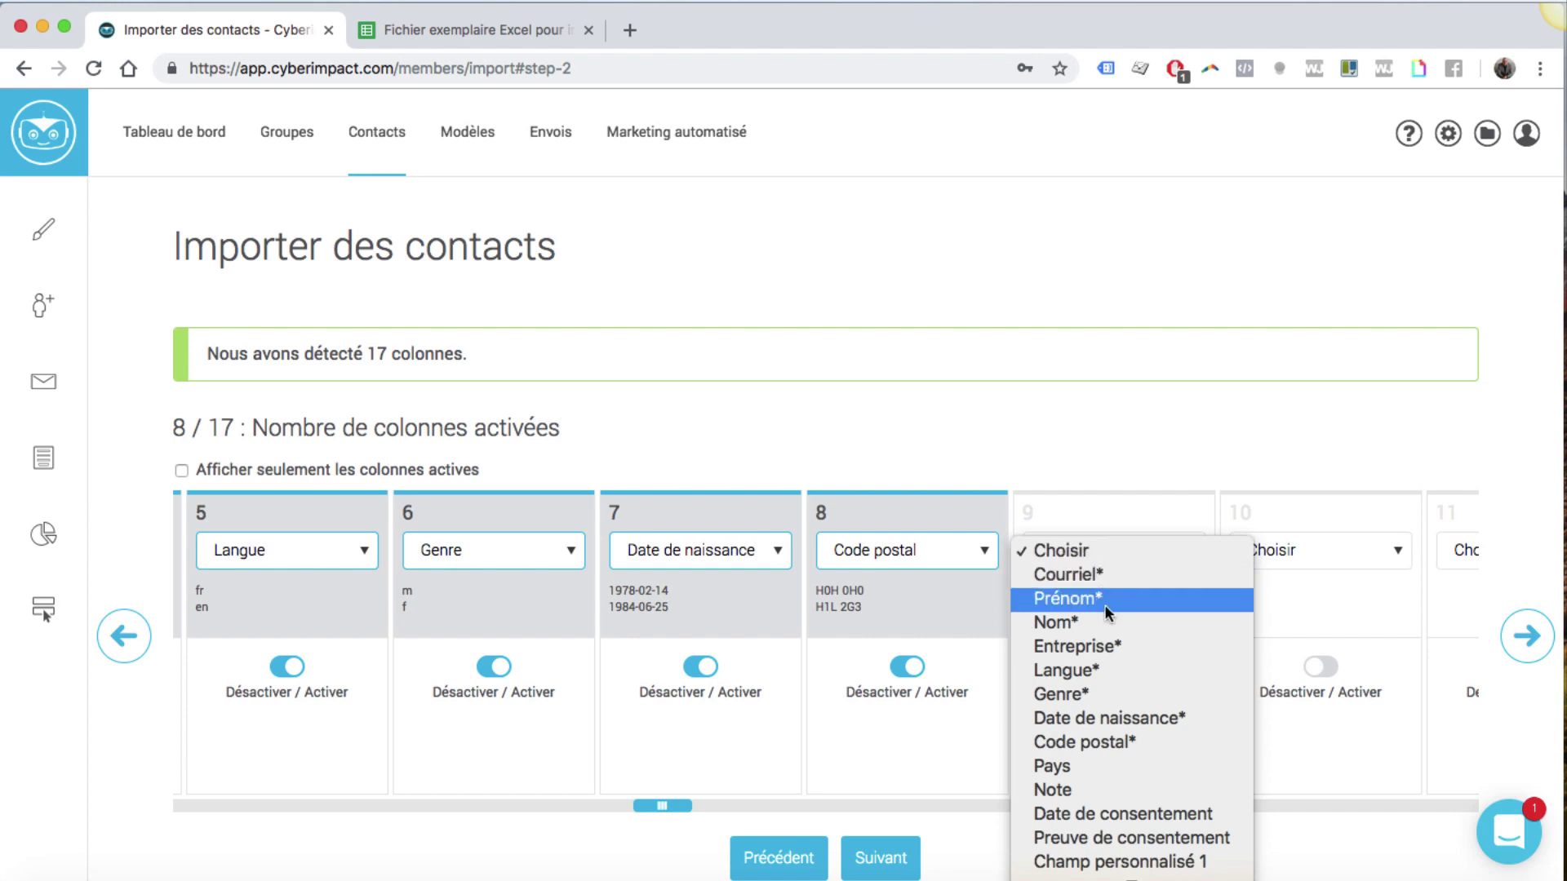
pyautogui.click(1079, 757)
# Map import column 15 to Date de consentement and continue to the consent settings
pyautogui.moveTo(648, 811); pyautogui.dragTo(1395, 816)
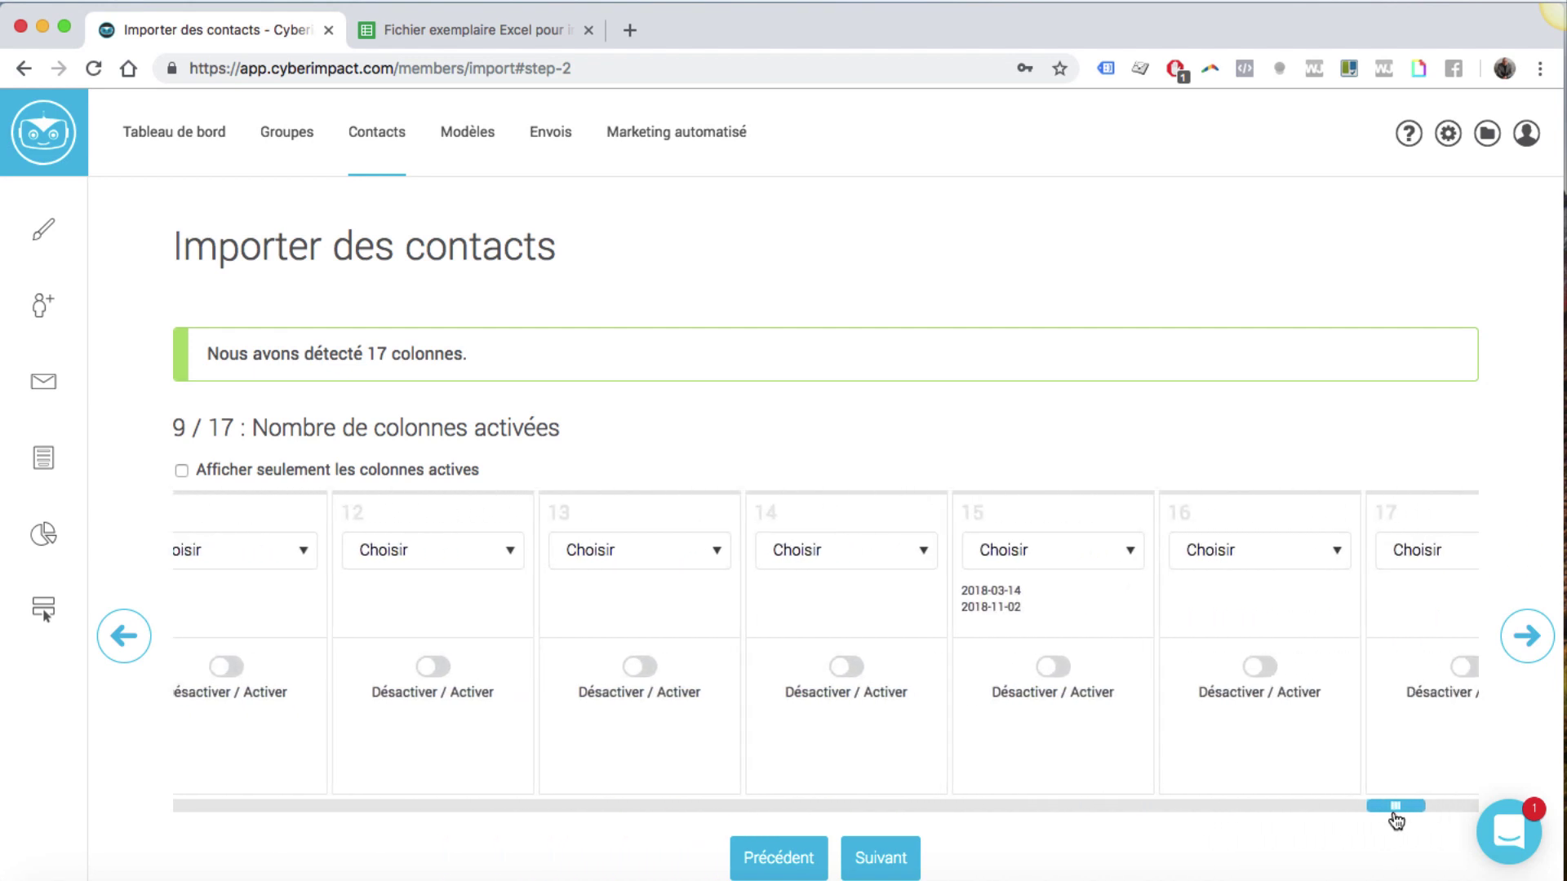
pyautogui.click(1027, 563)
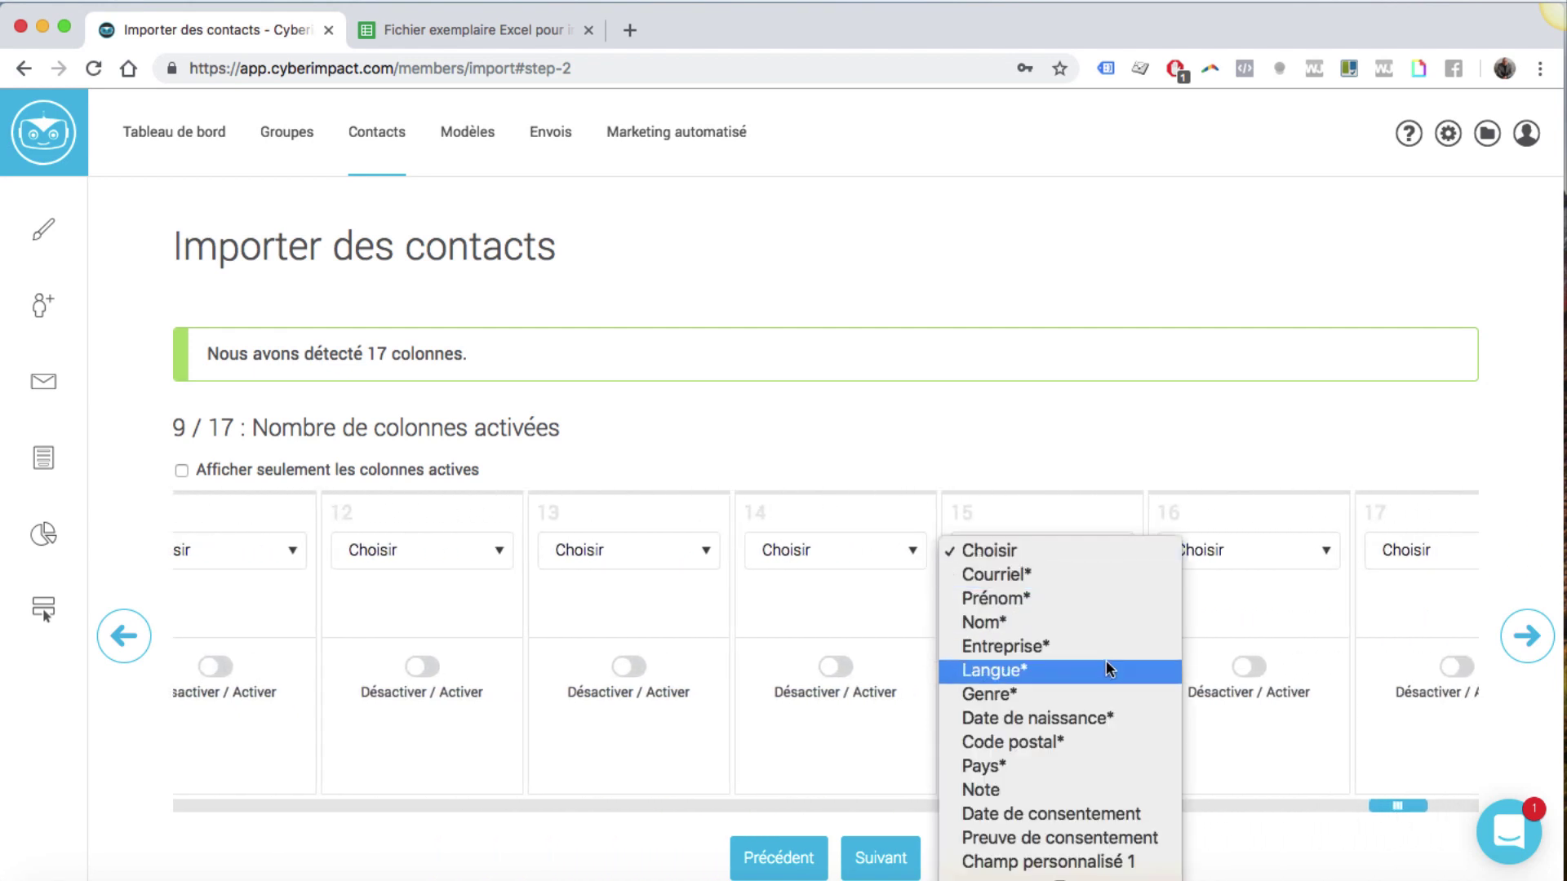
pyautogui.click(1083, 814)
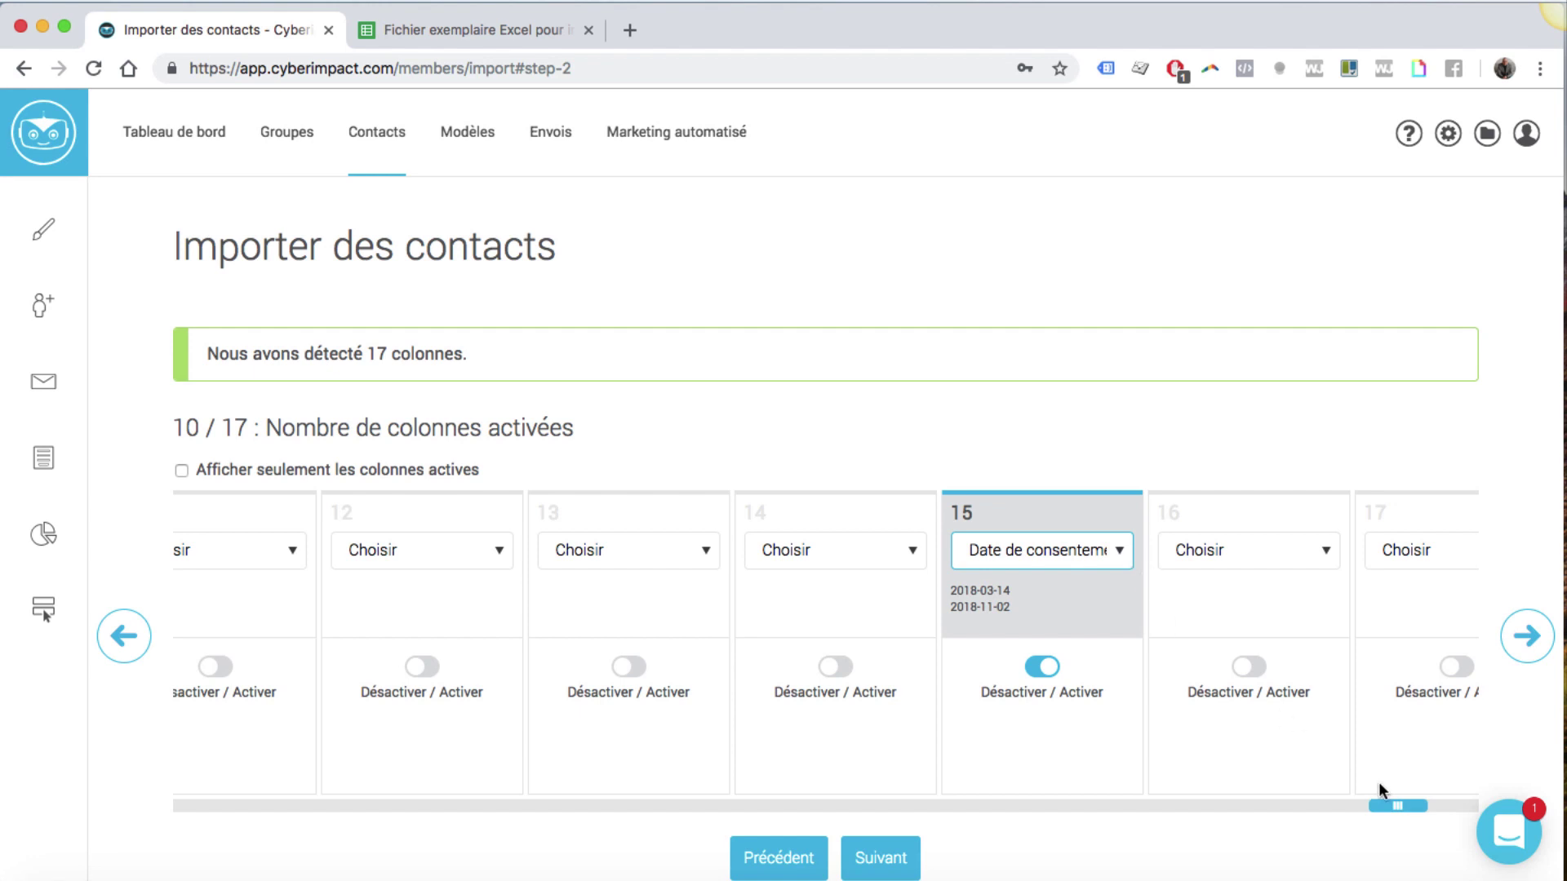
pyautogui.hscroll(2, 1387, 804)
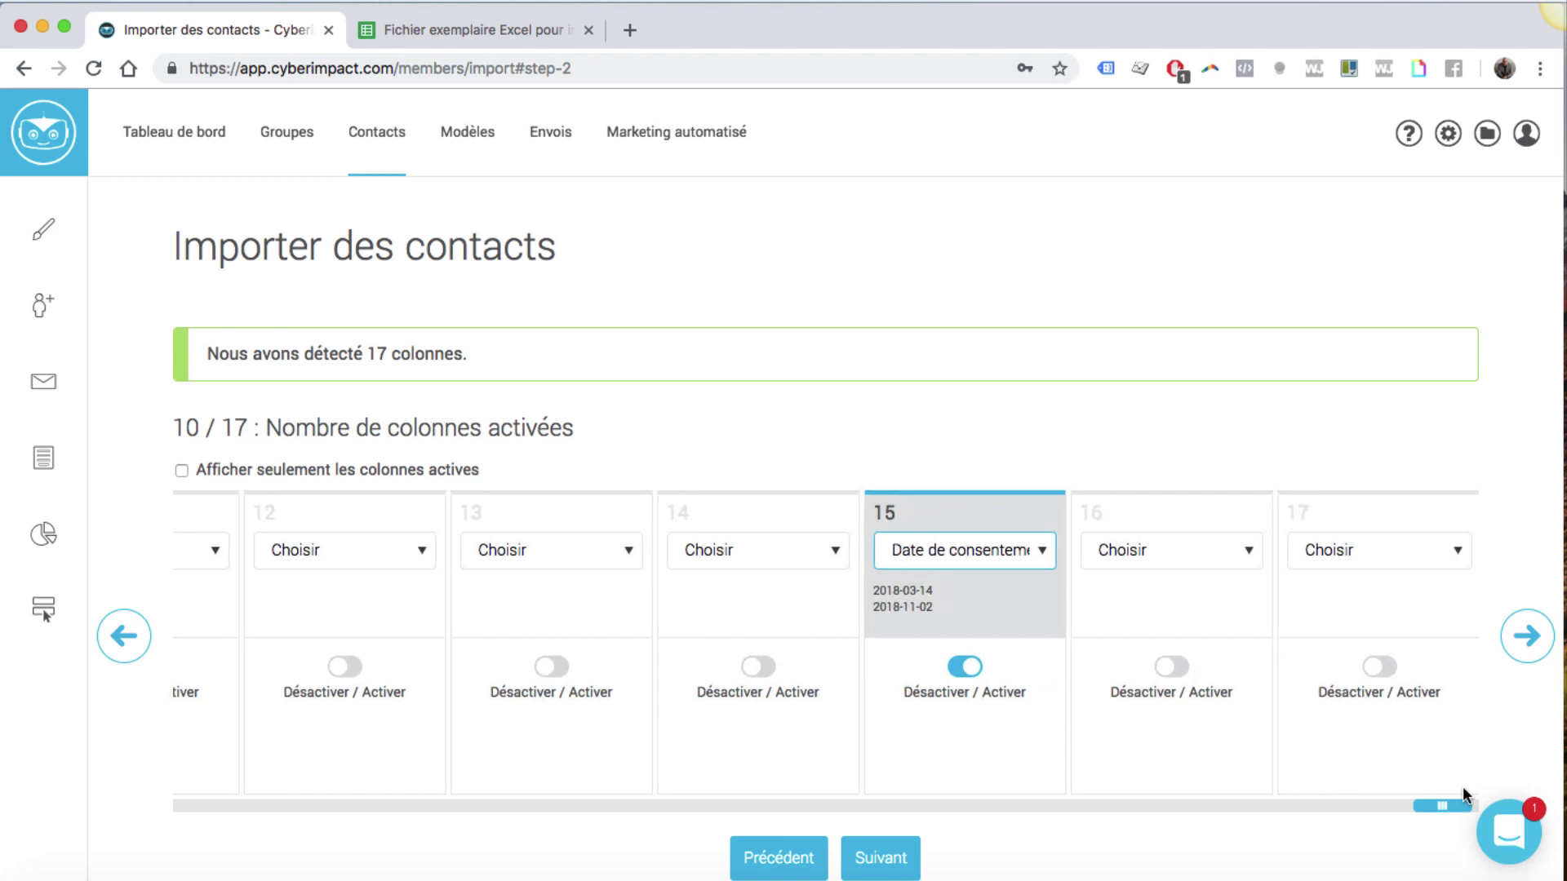
pyautogui.click(868, 854)
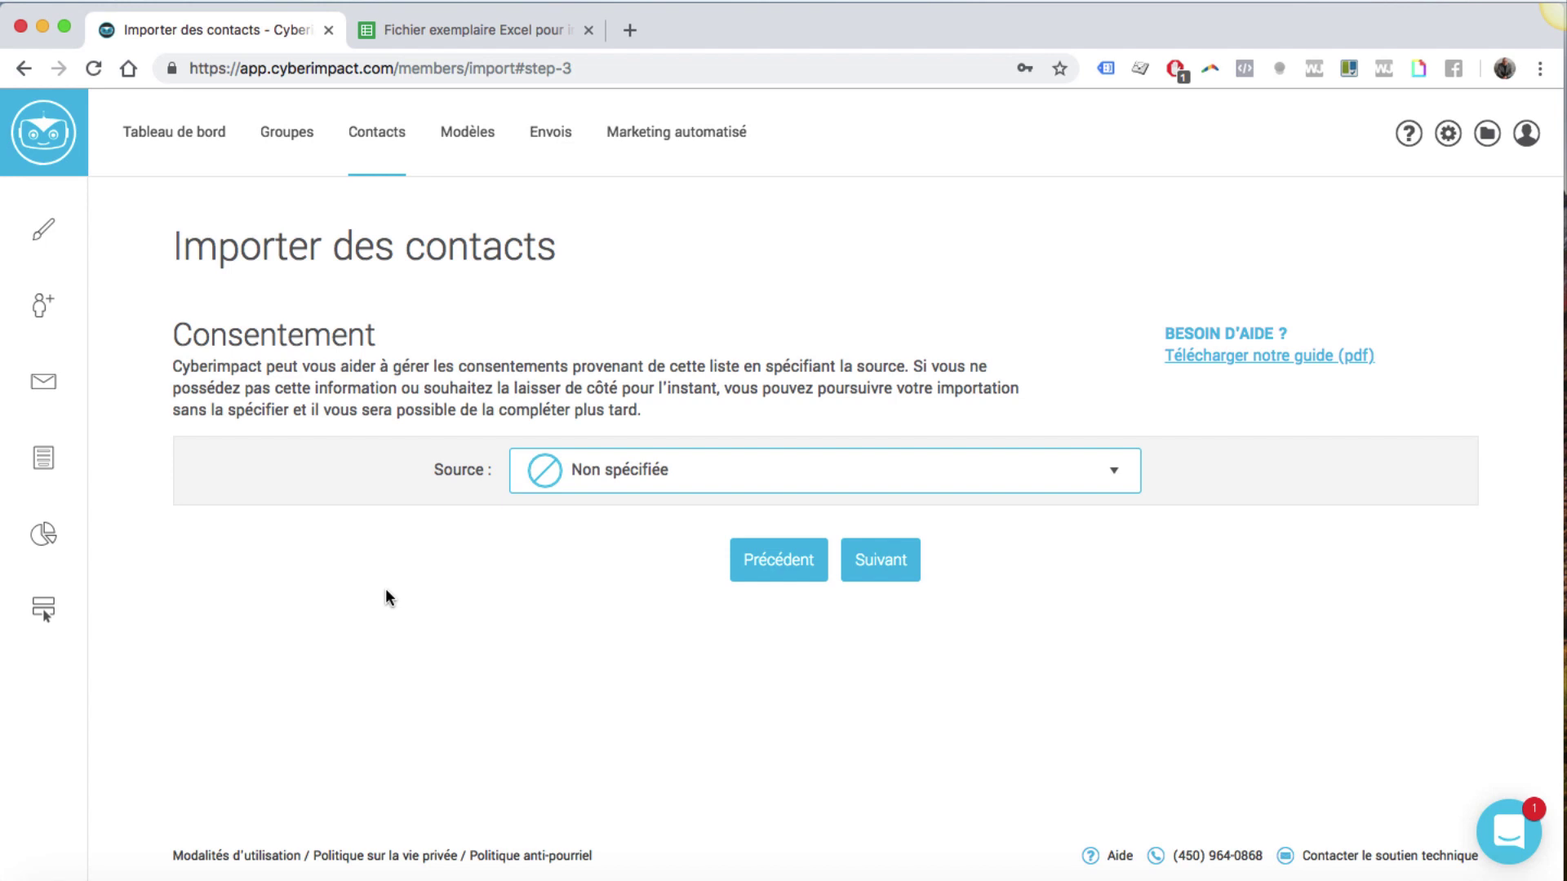
# Set the consent source to Clients actifs, leave the default consent date/proof option off, and continue to the target groups
pyautogui.click(693, 476)
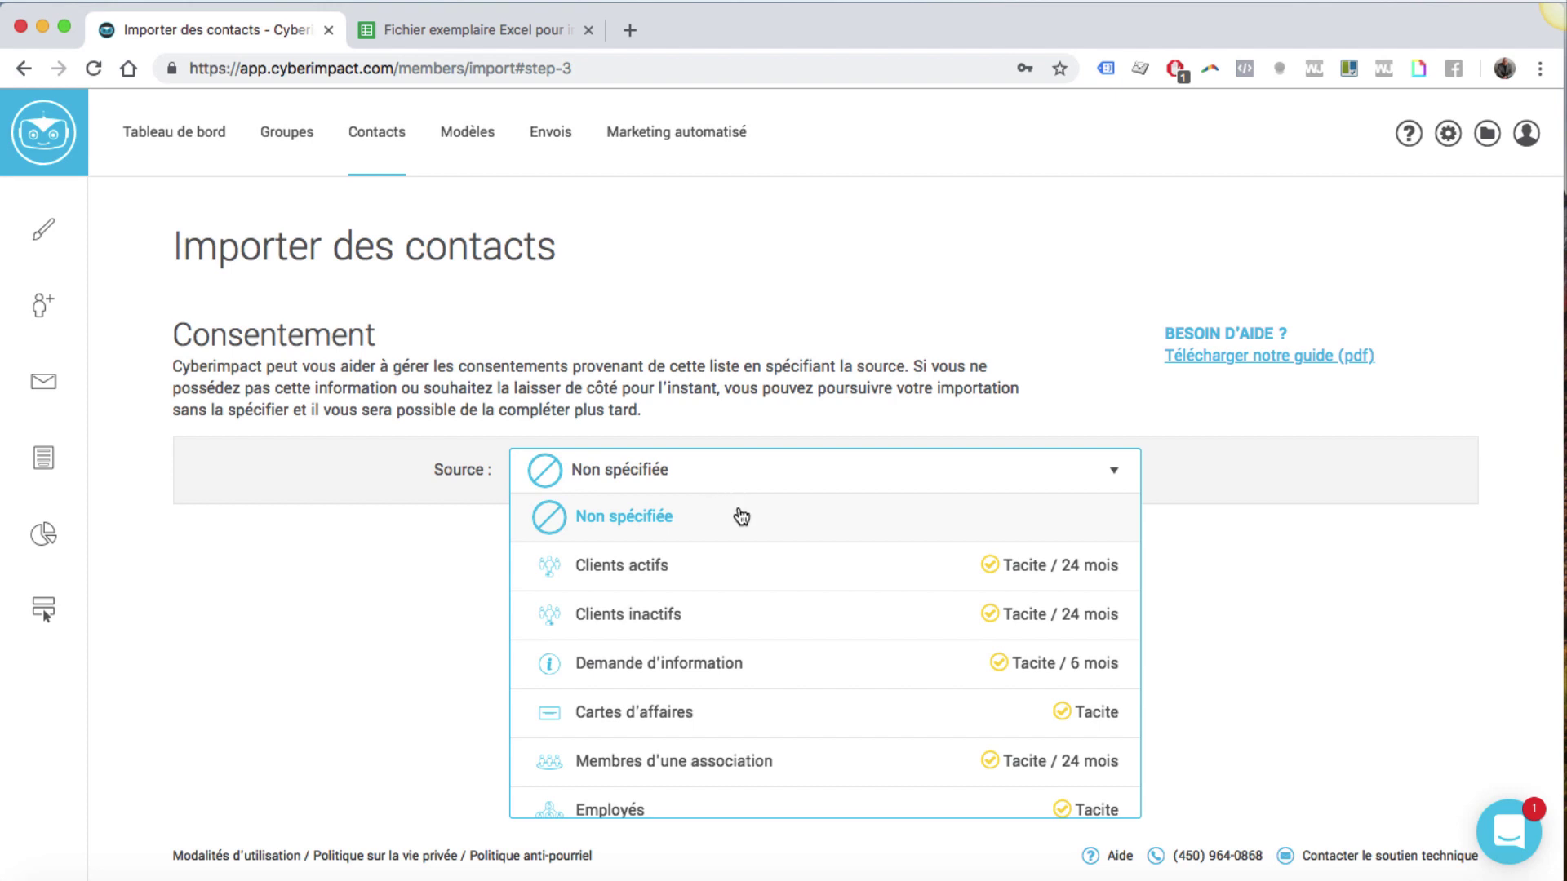
pyautogui.click(688, 567)
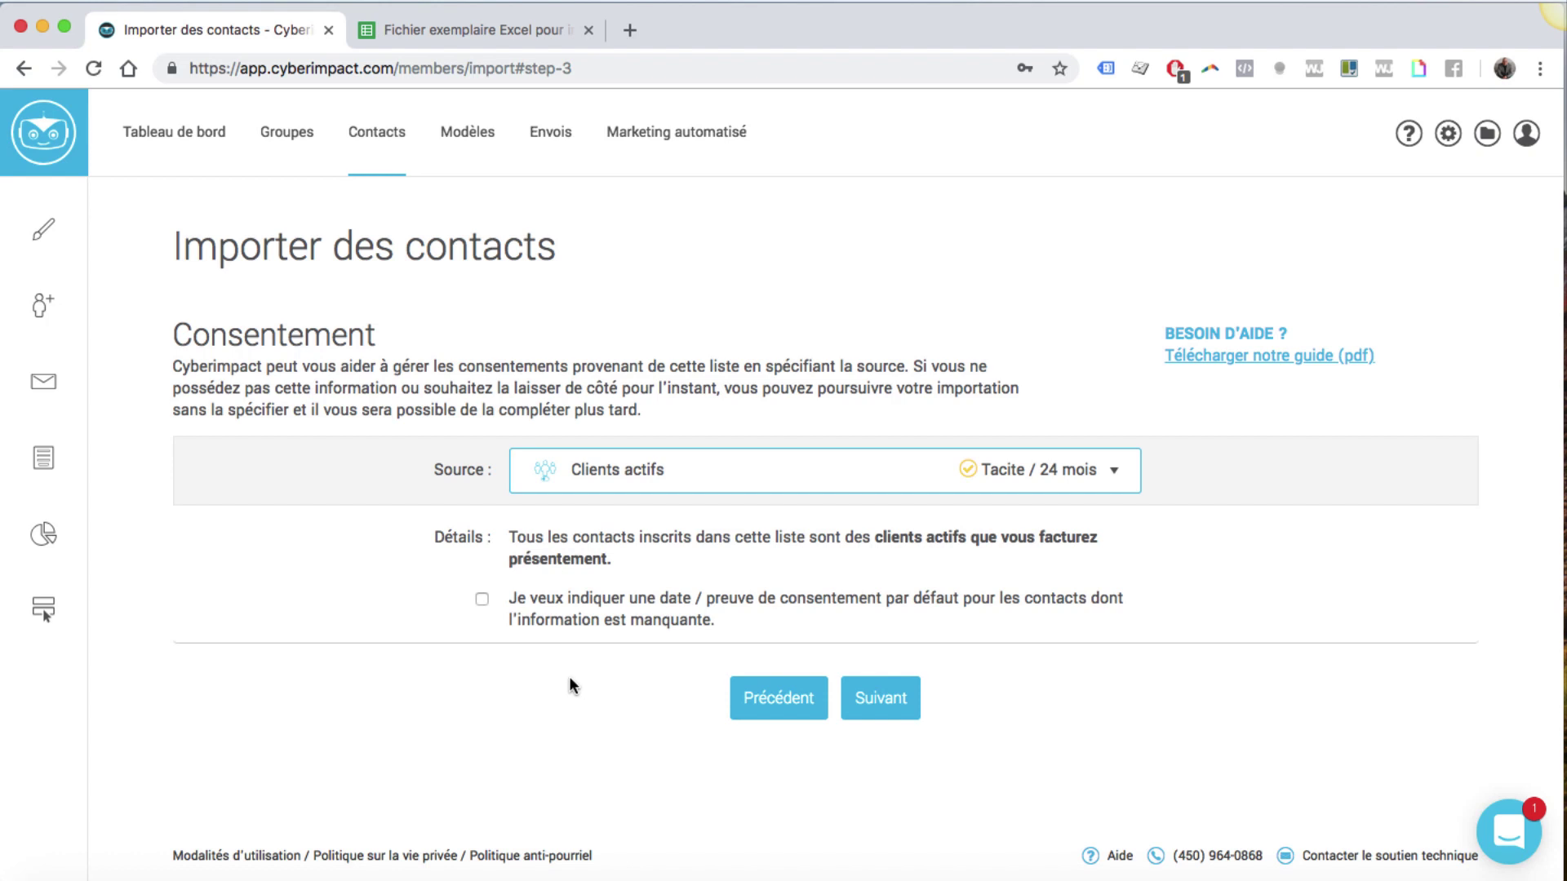
pyautogui.click(482, 600)
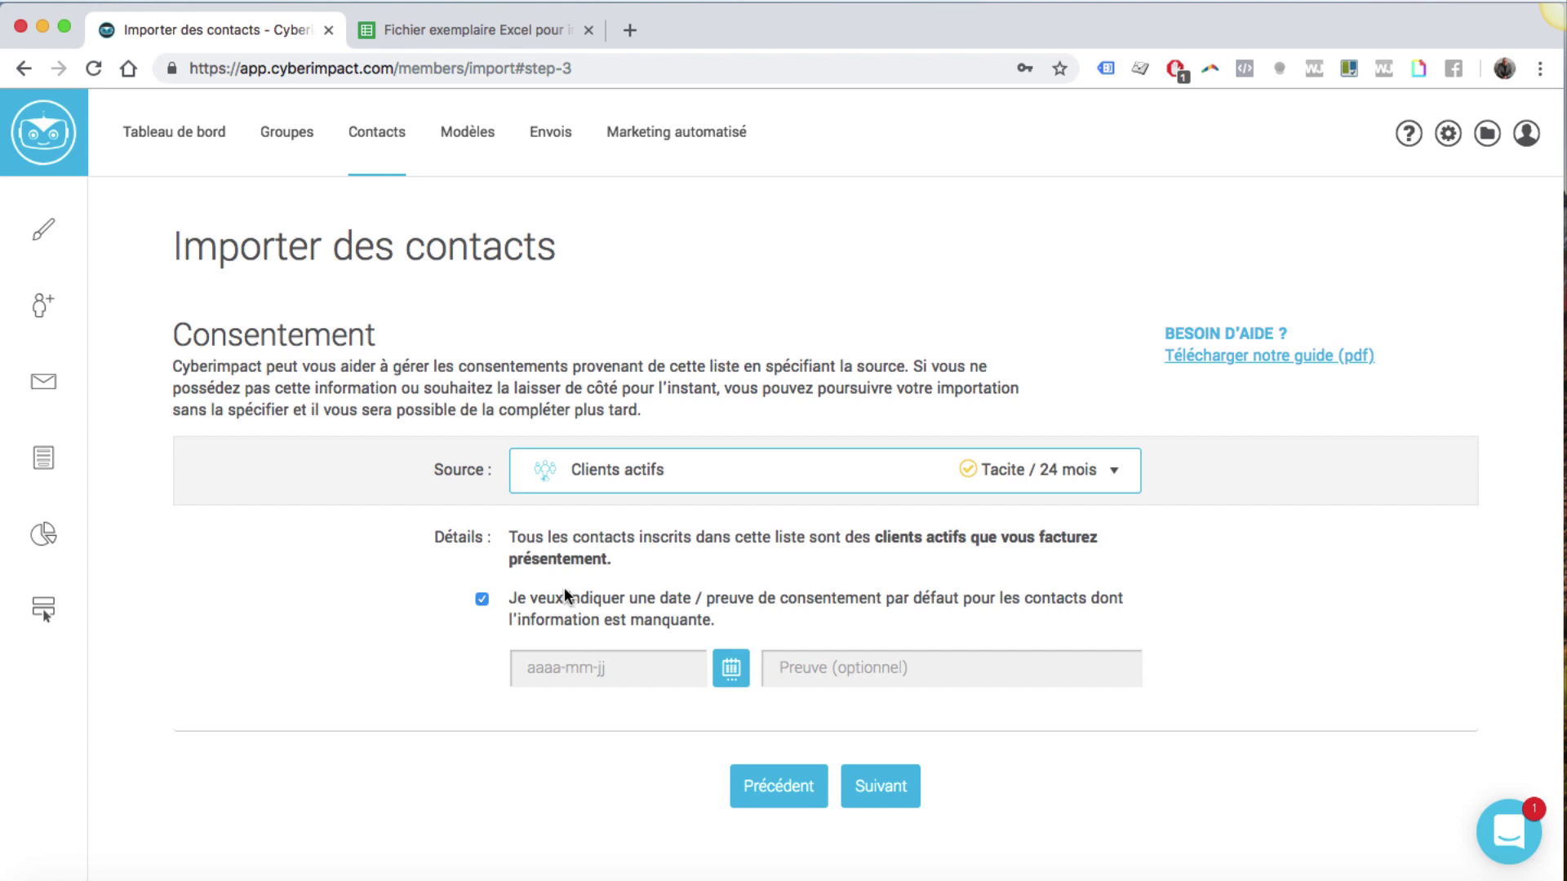
pyautogui.click(483, 601)
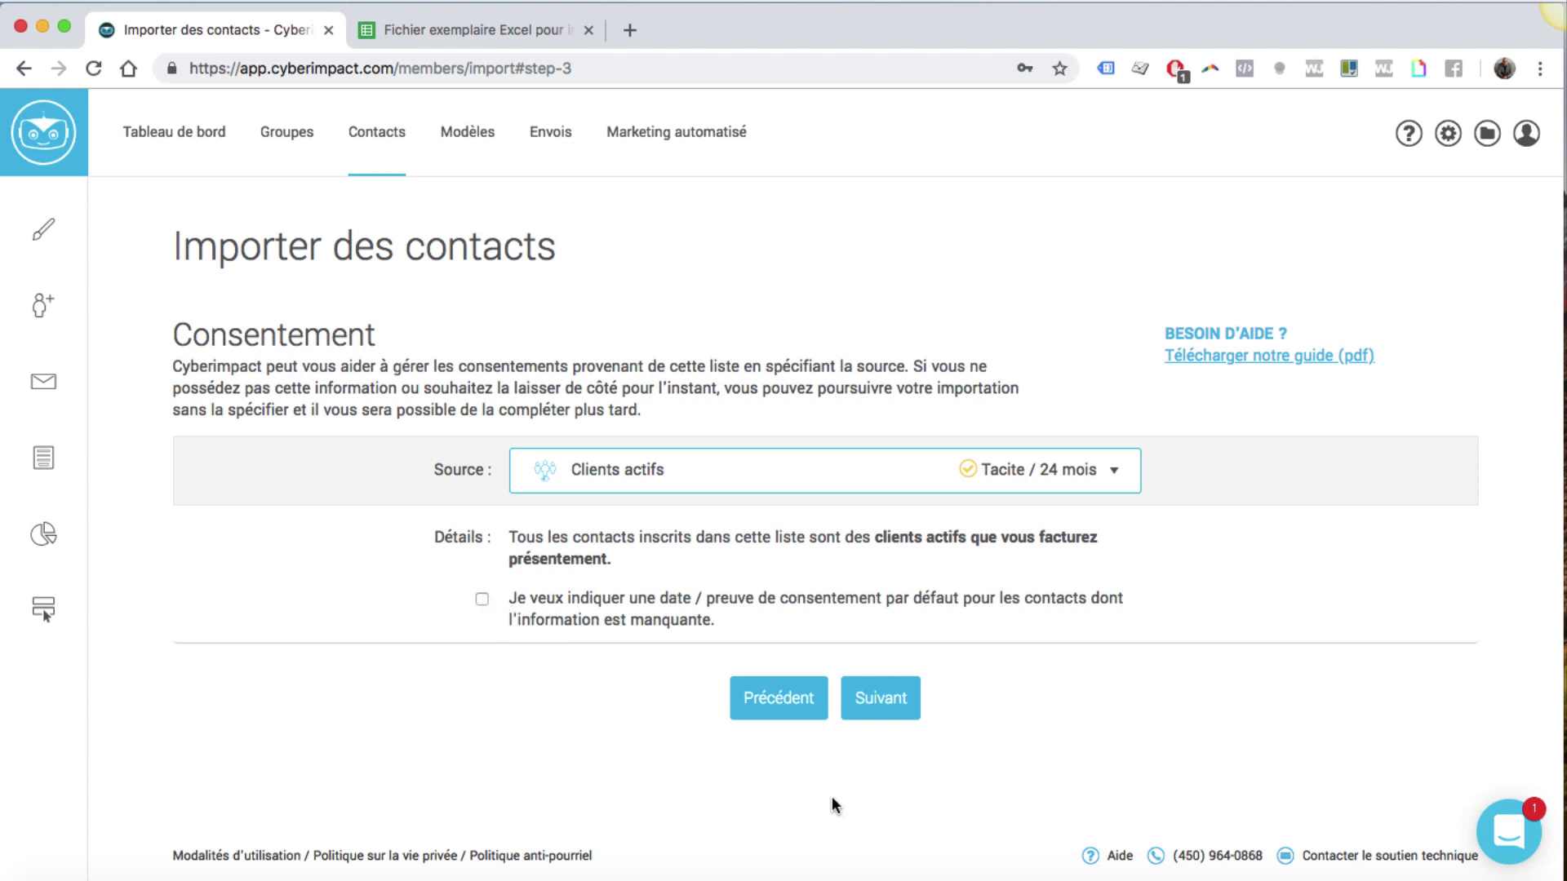
pyautogui.click(861, 696)
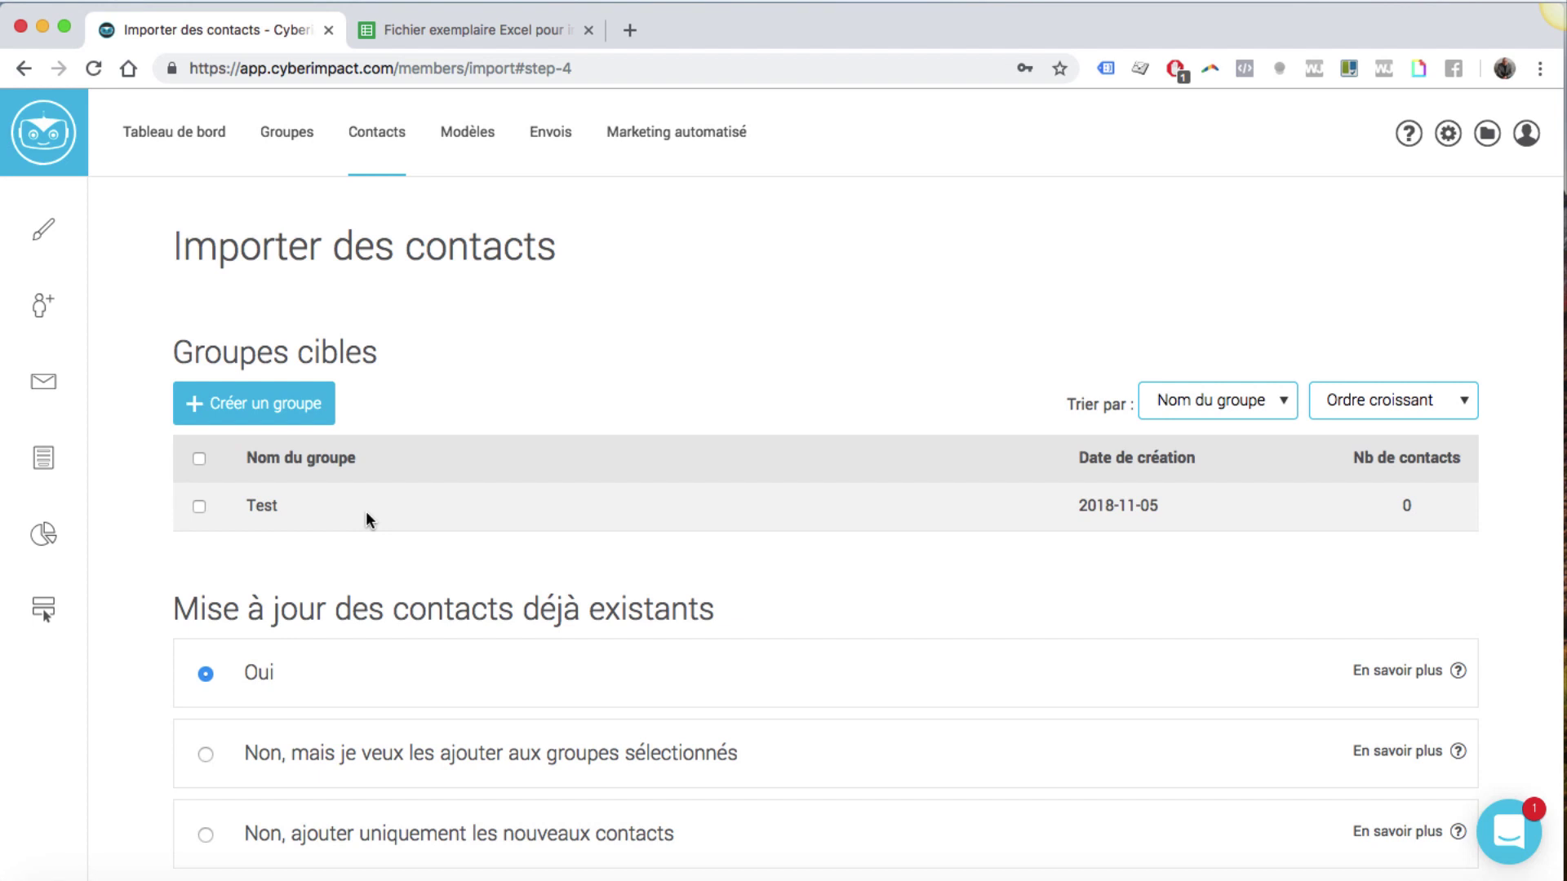
# Create a new target group named Clients actifs for the imported contacts
pyautogui.click(251, 402)
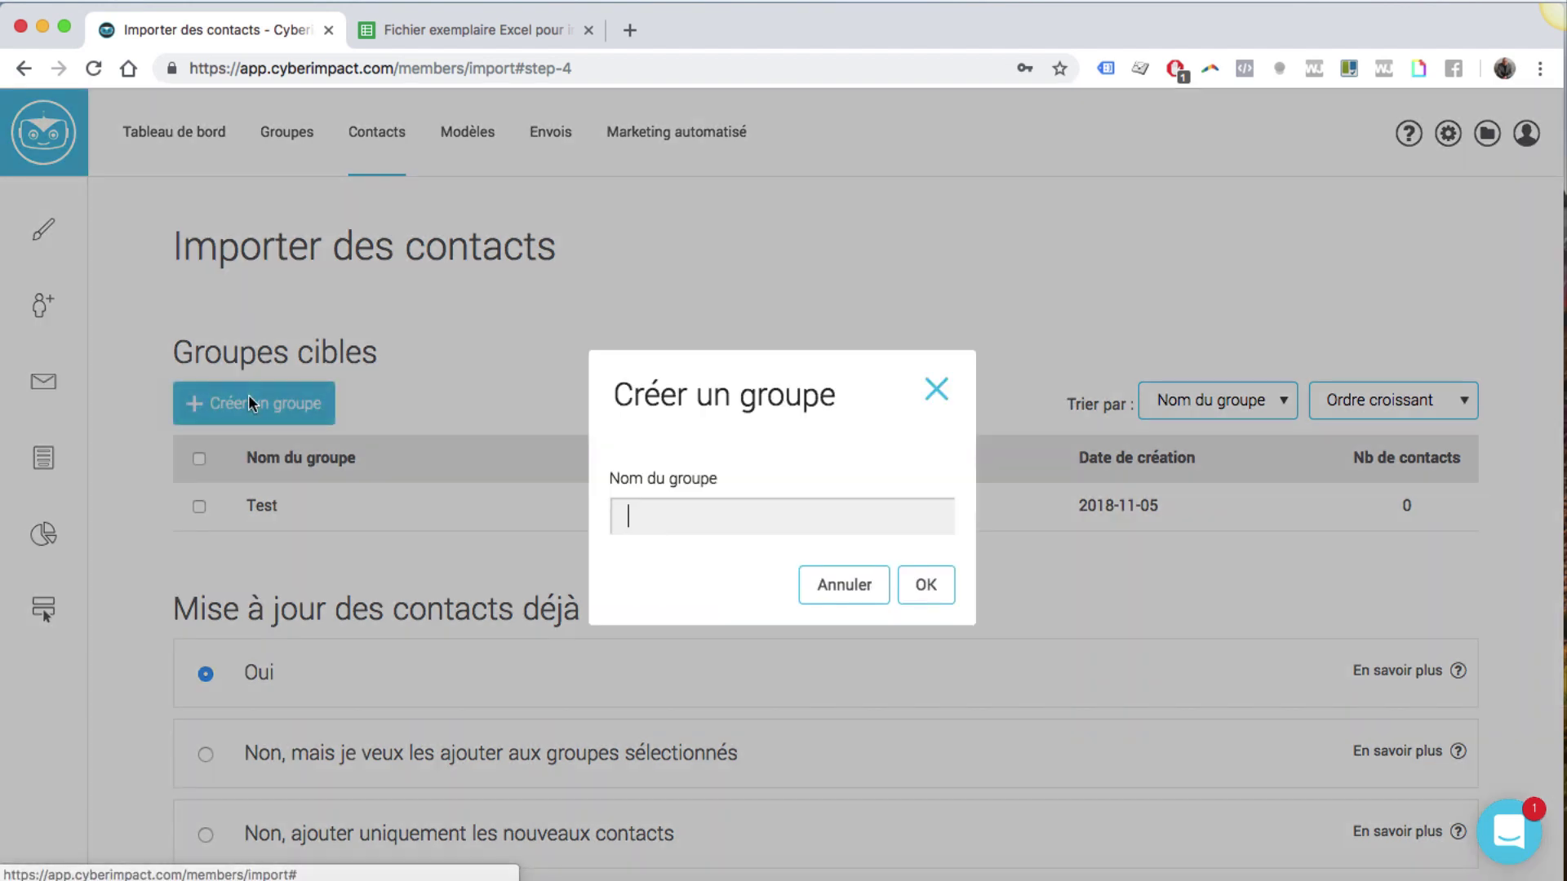
pyautogui.write('C')
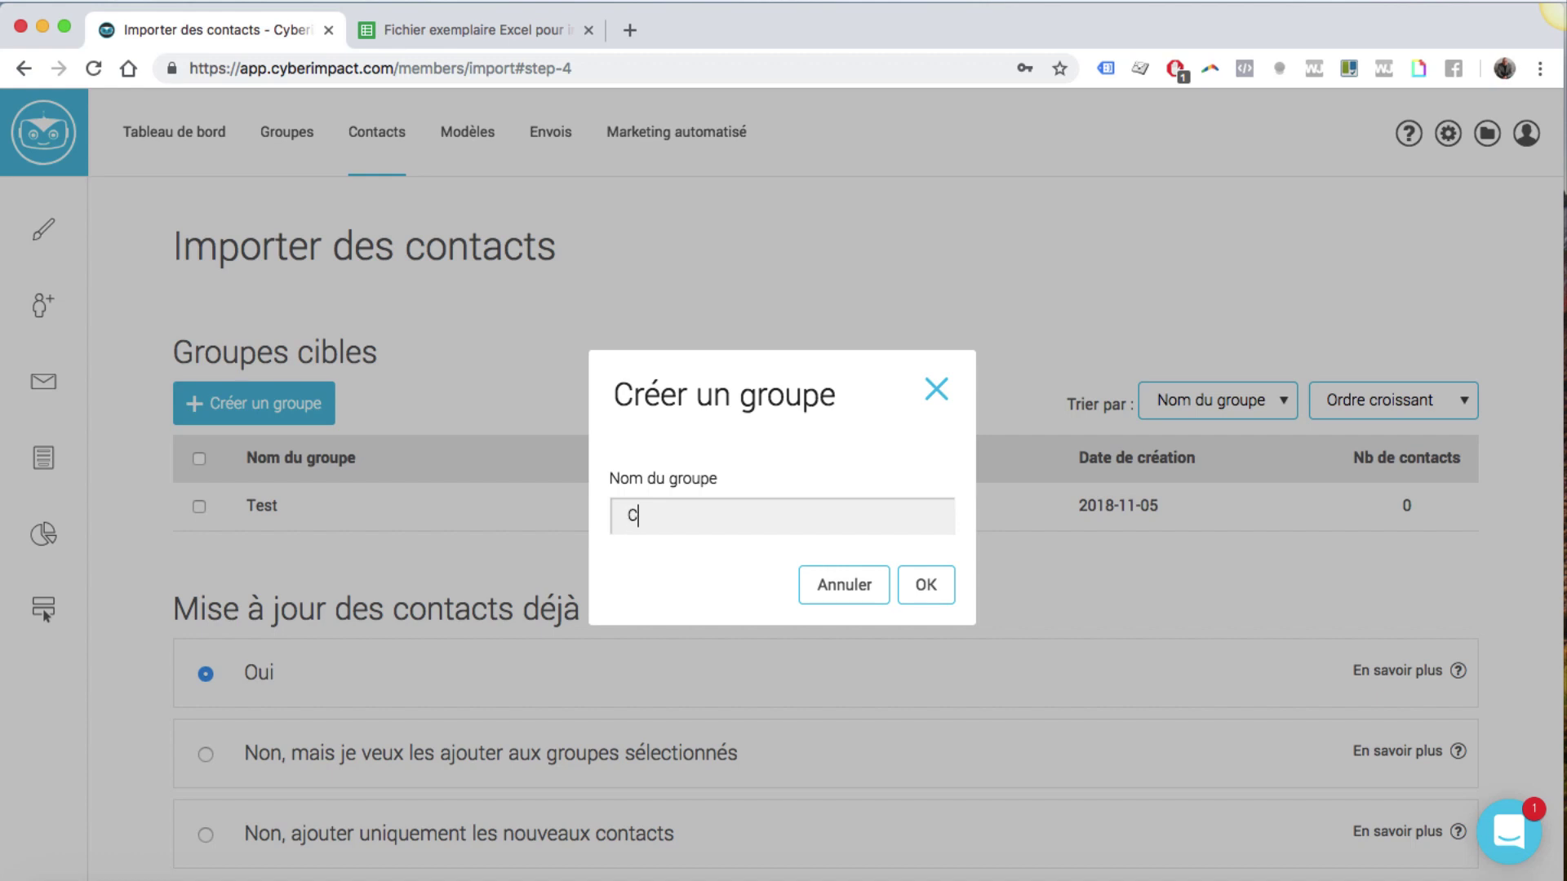
pyautogui.write('lients actifs')
pyautogui.click(942, 594)
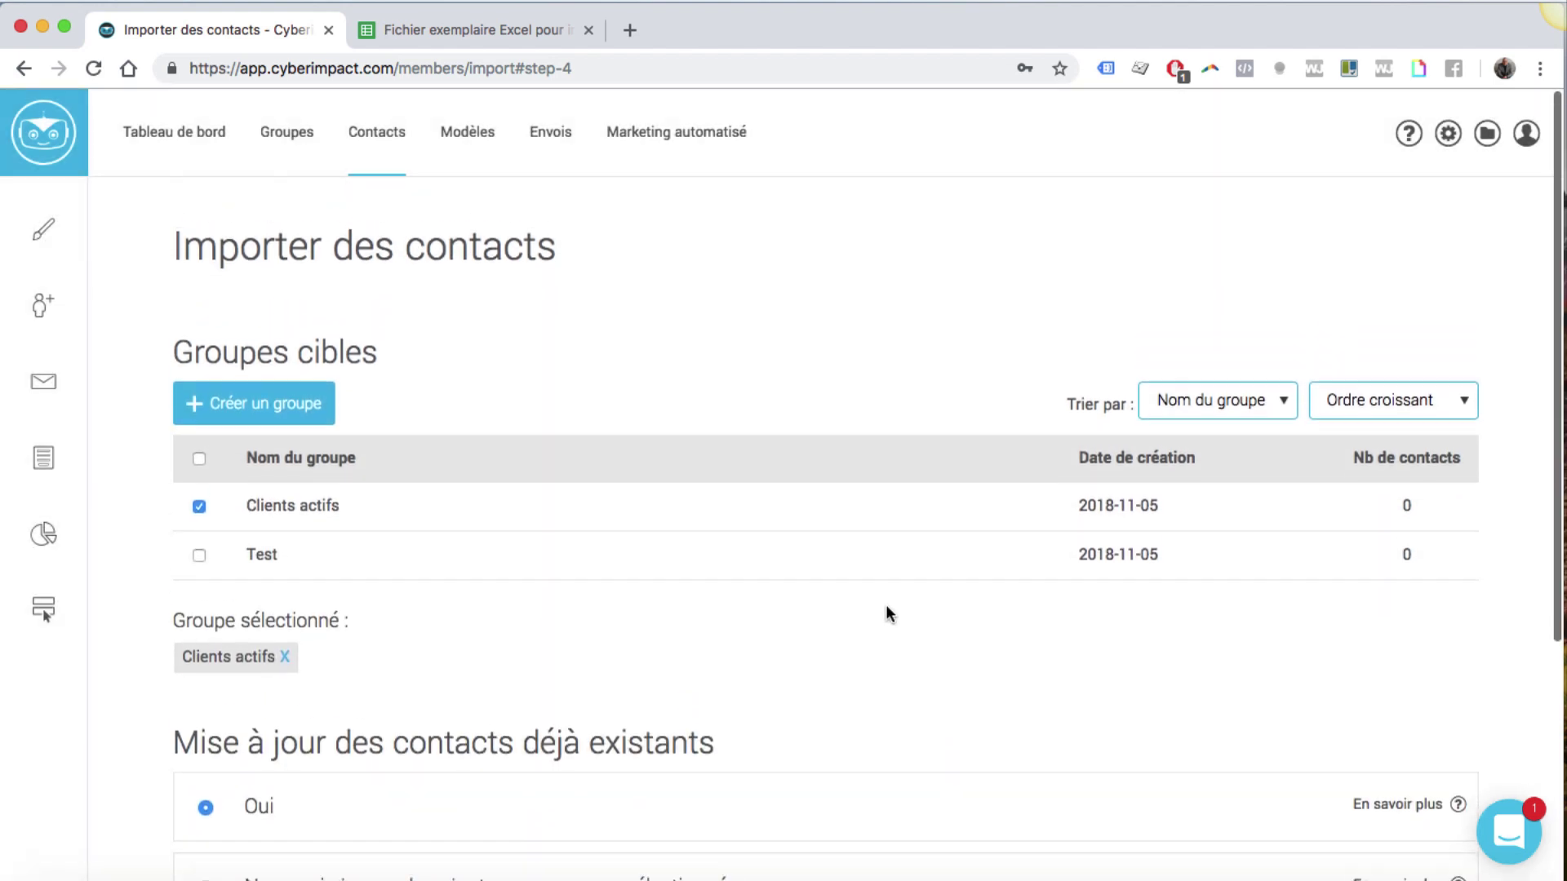
# Keep the update of existing contacts set to Oui, run the import and dismiss the completion summary
pyautogui.scroll(-5, 886, 605)
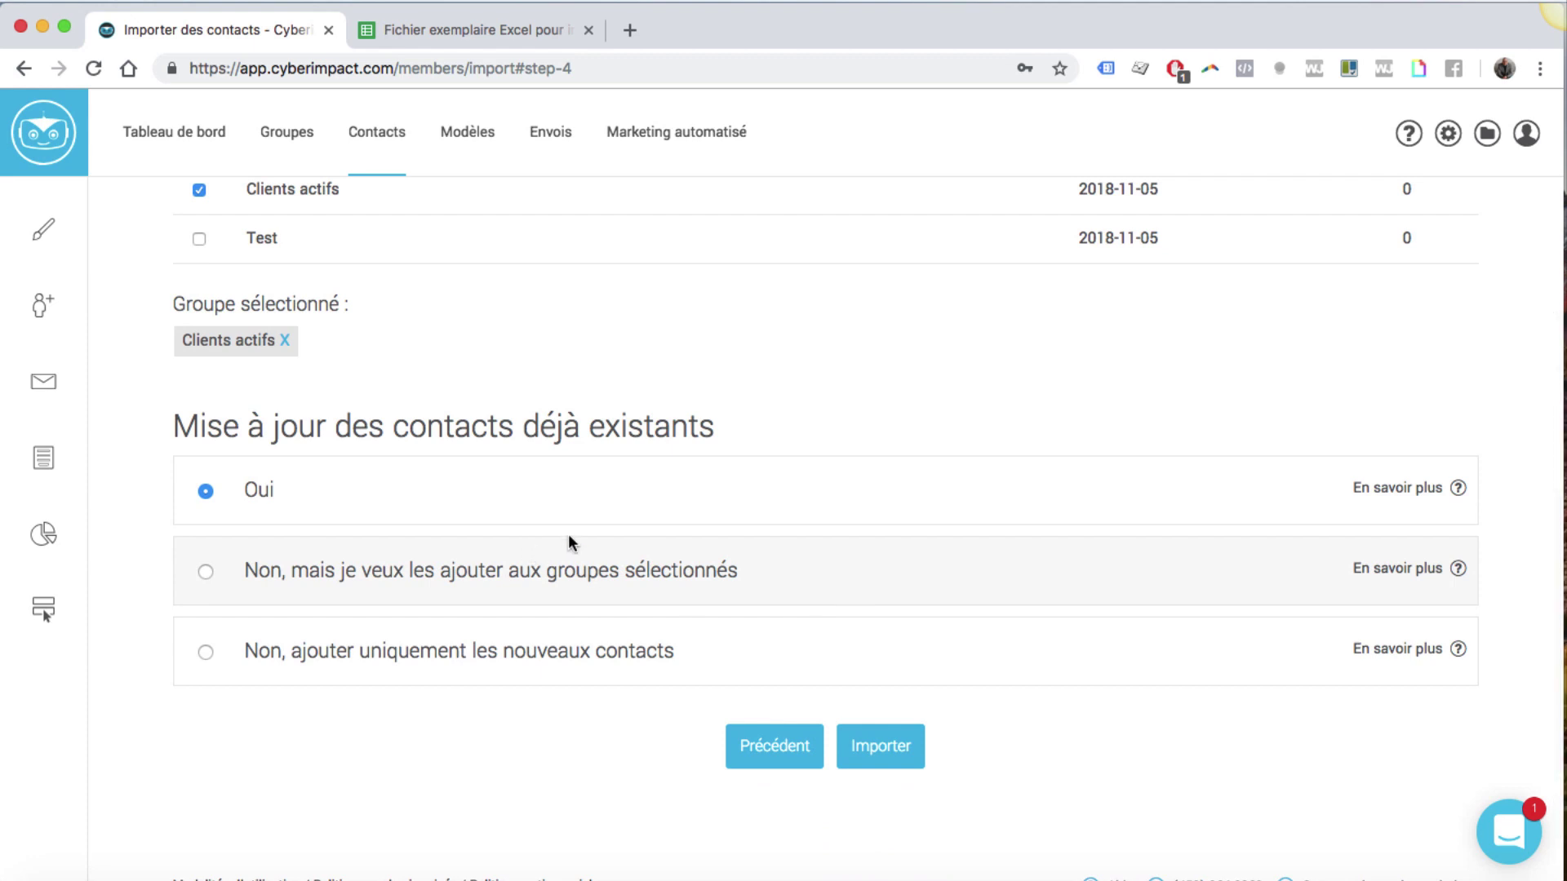
pyautogui.scroll(-1, 568, 535)
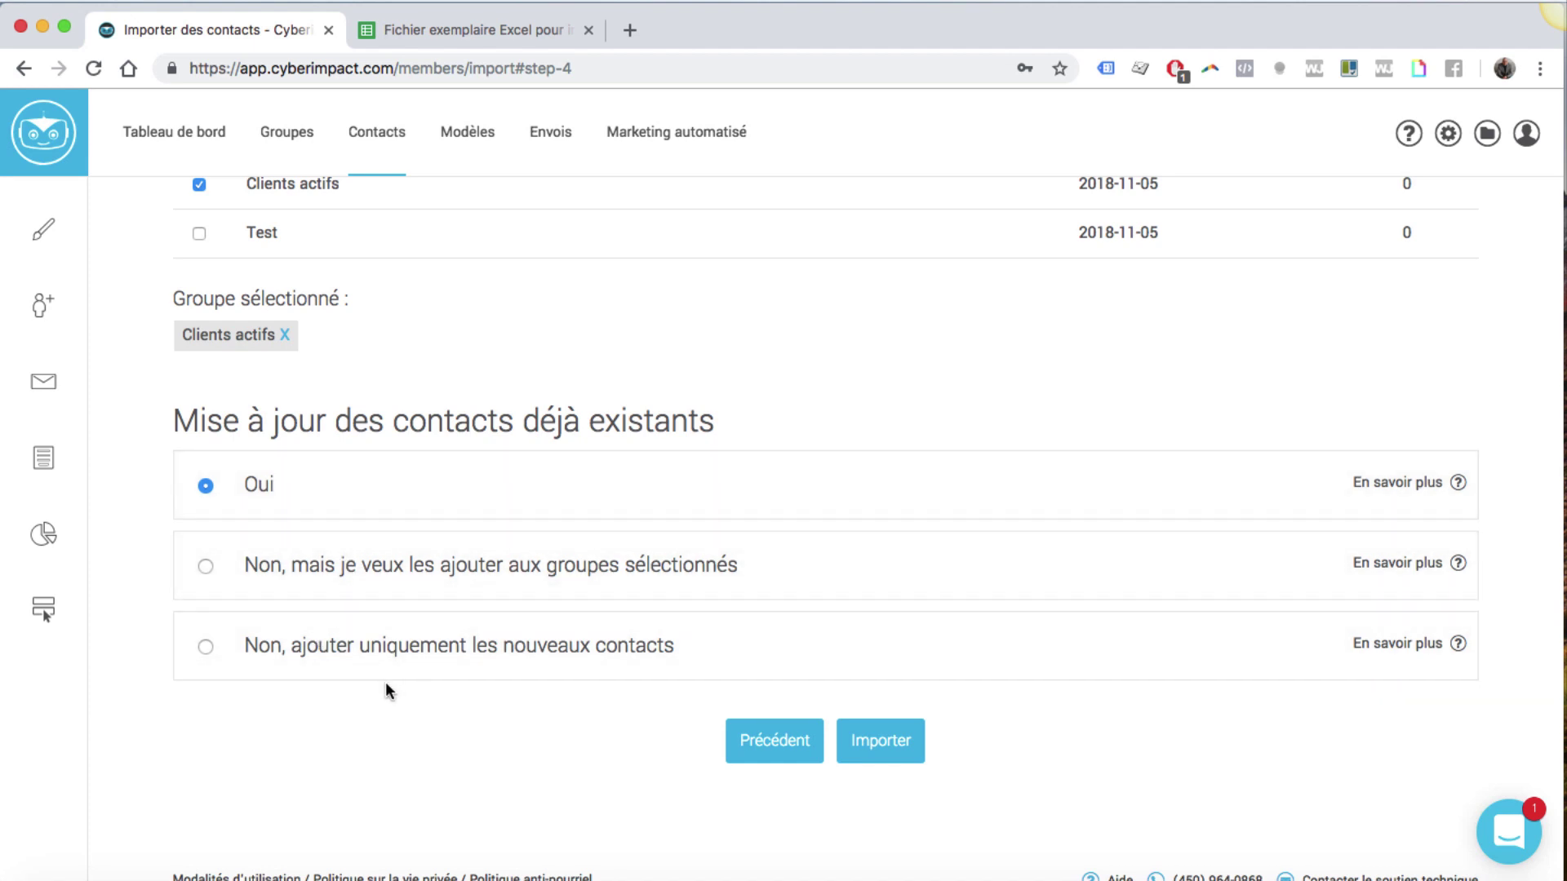
pyautogui.click(892, 744)
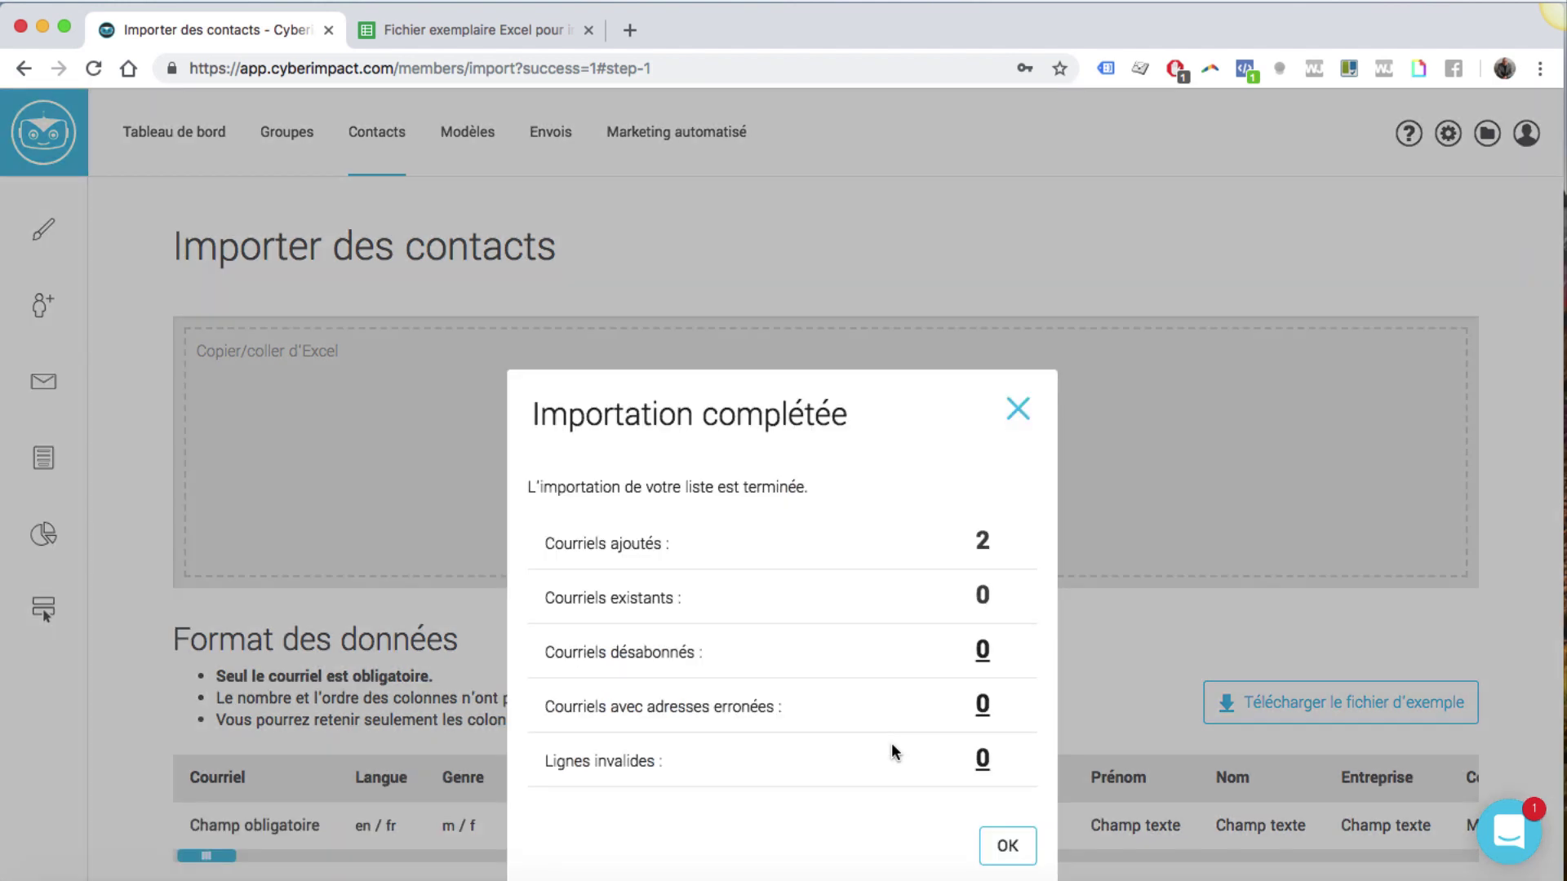
pyautogui.click(1010, 854)
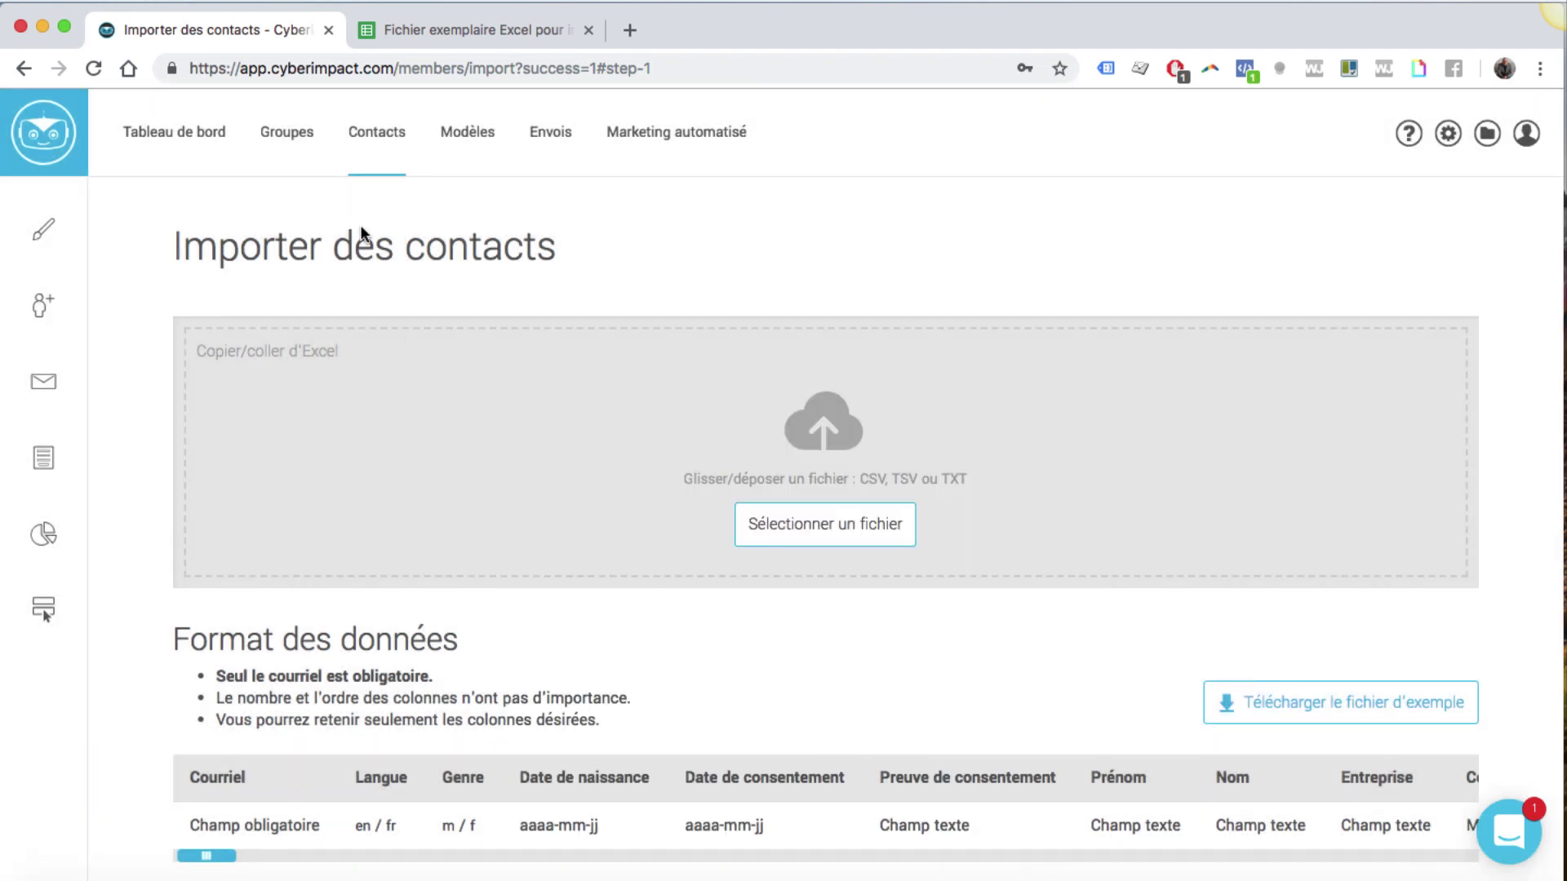
# Open the Clients actifs group from the list of groups to check its imported contacts
pyautogui.click(294, 139)
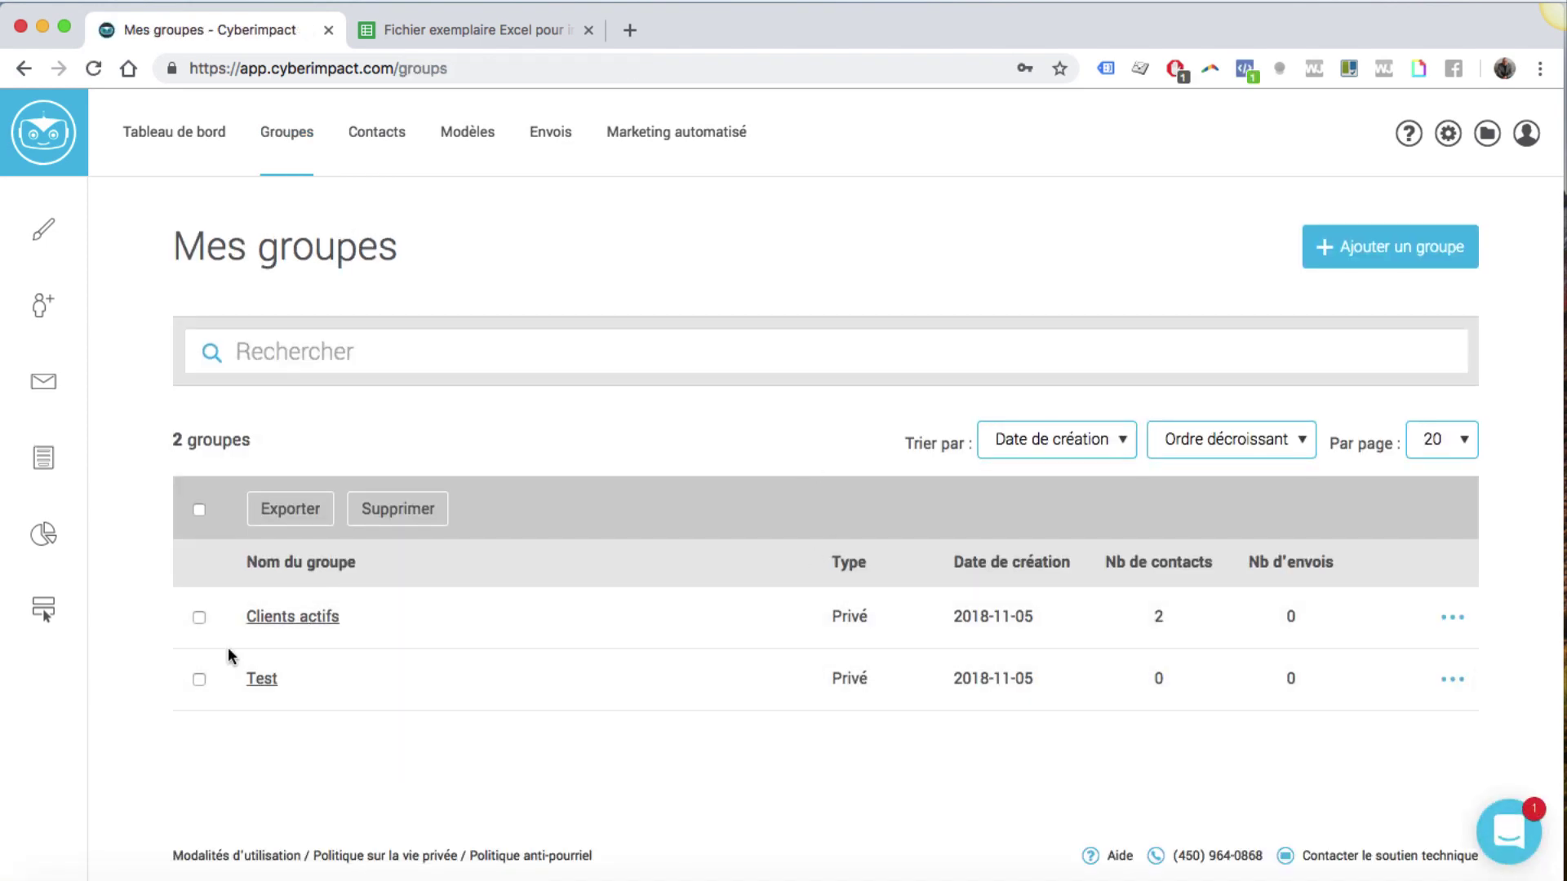
pyautogui.click(327, 620)
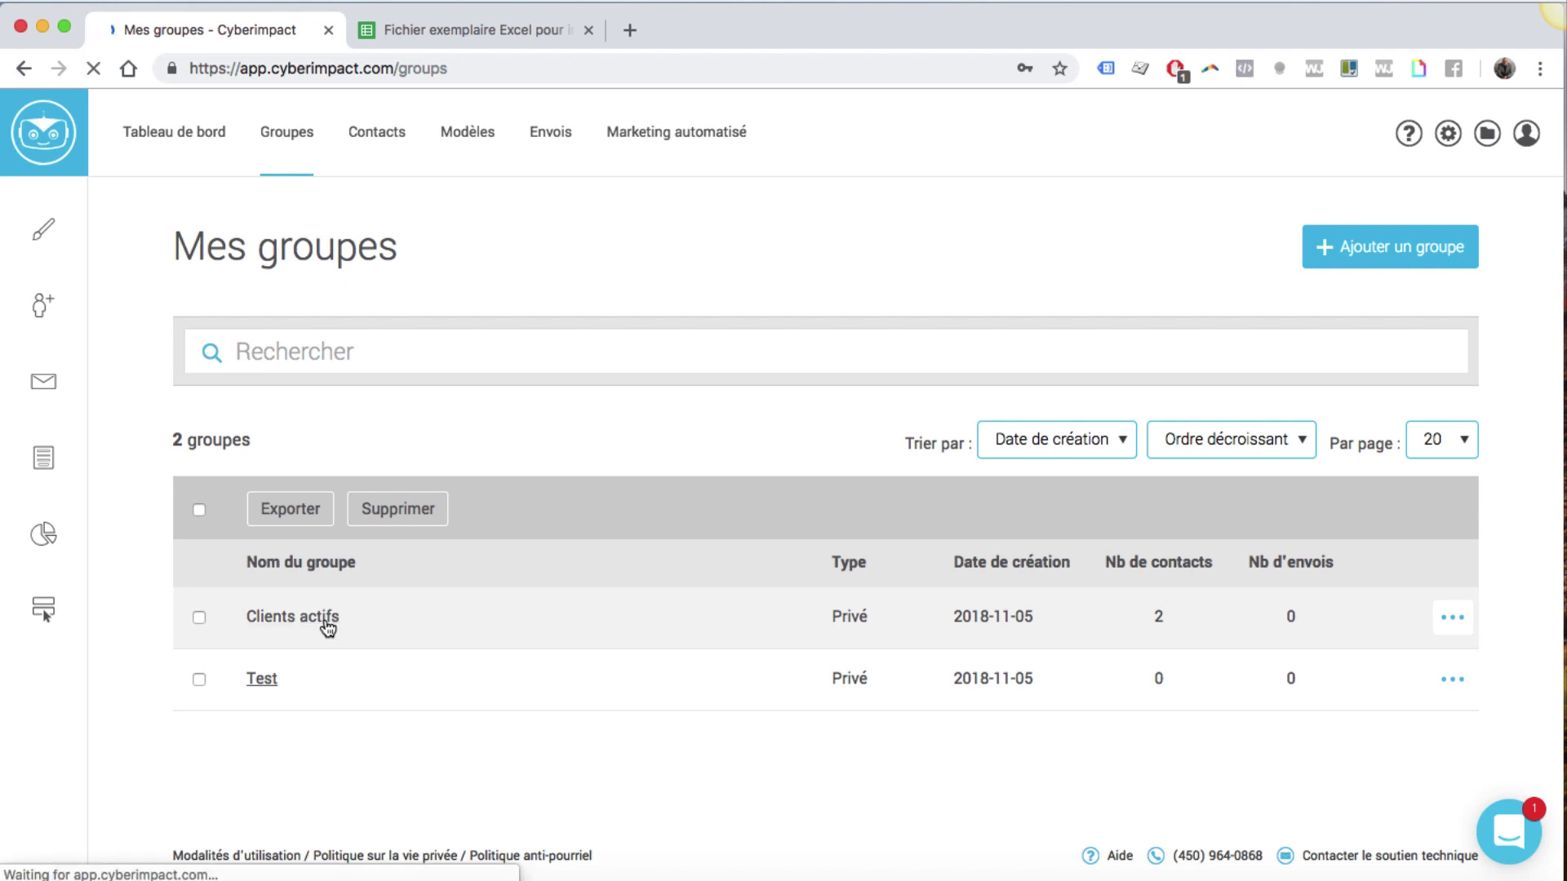